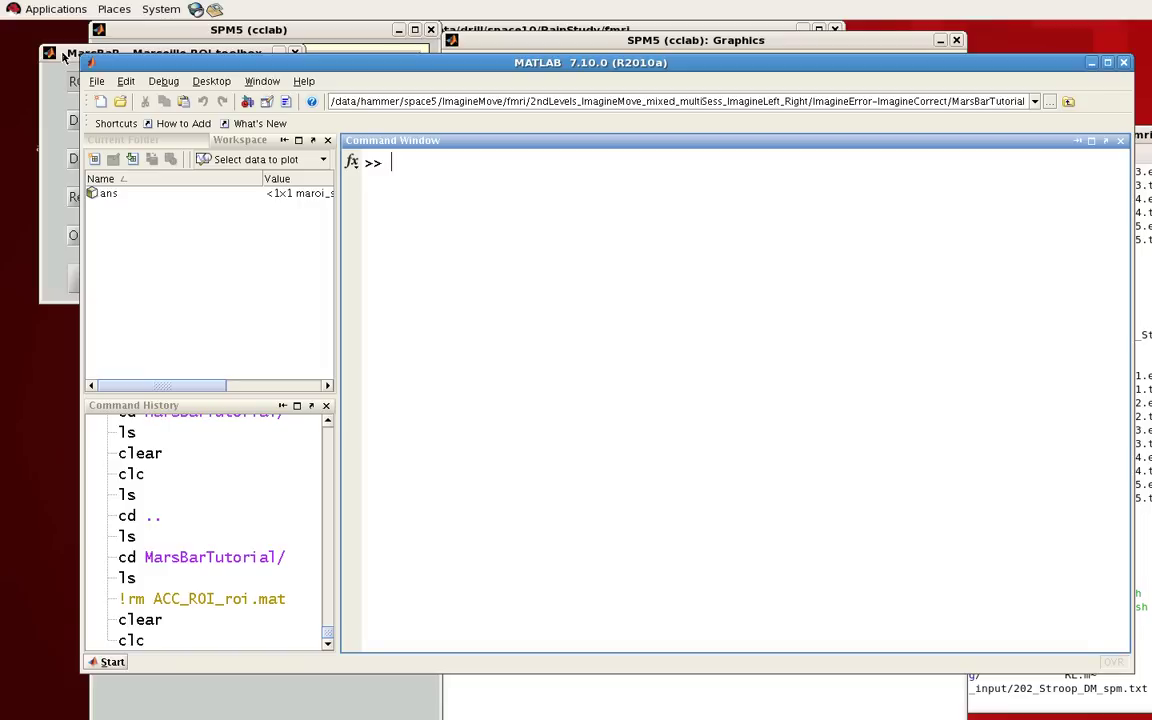
Step: Bring the MarsBaR toolbox window to the front and open its ROI definition menu
click(63, 55)
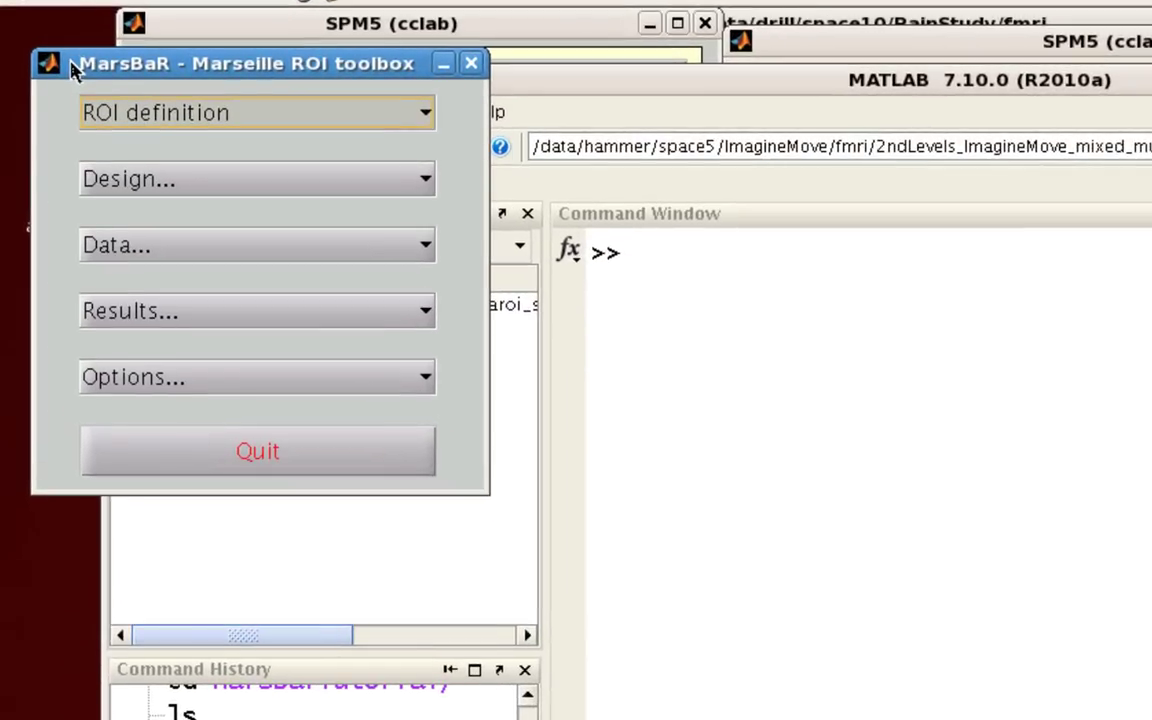
click(150, 114)
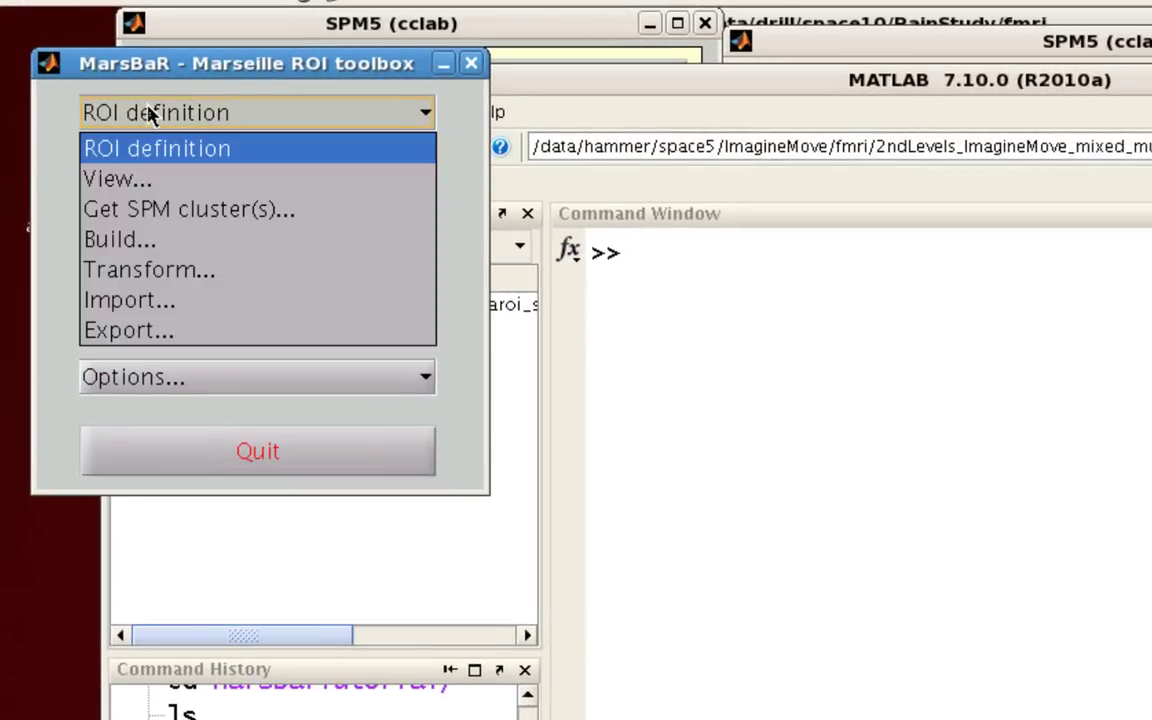
Step: Use Get SPM cluster(s) with the second-level SPM.mat and contrast 001 ImagineError-ImagineCorrect
click(158, 210)
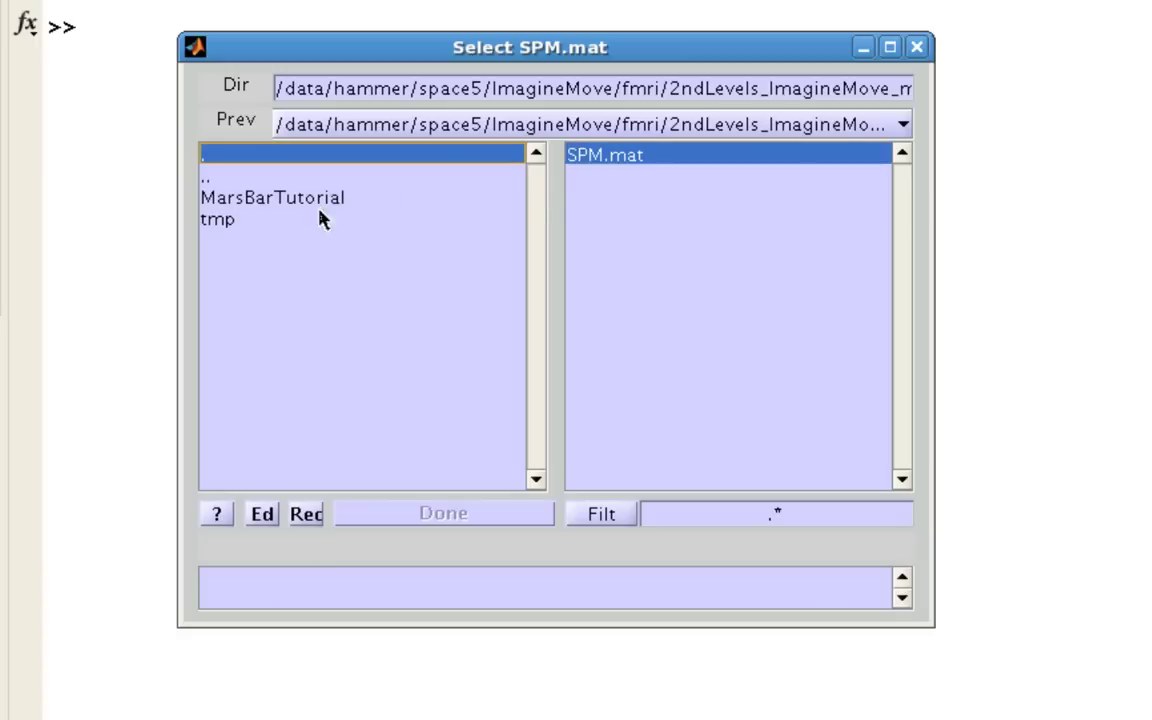
click(622, 208)
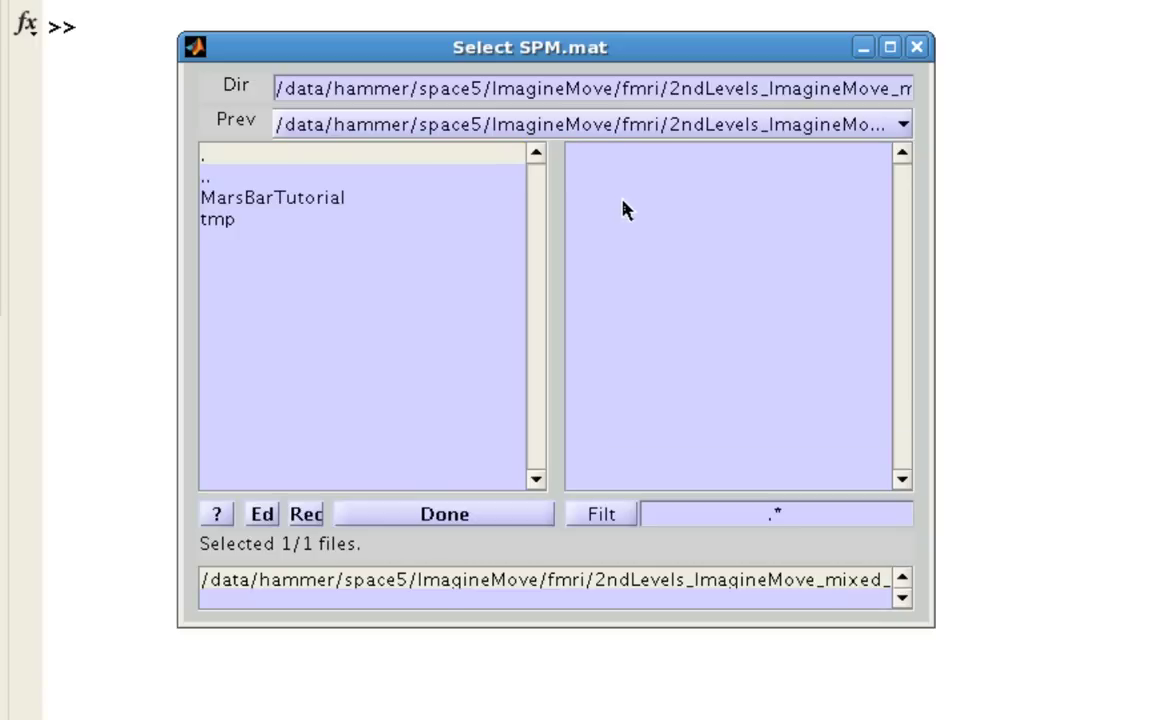
click(440, 522)
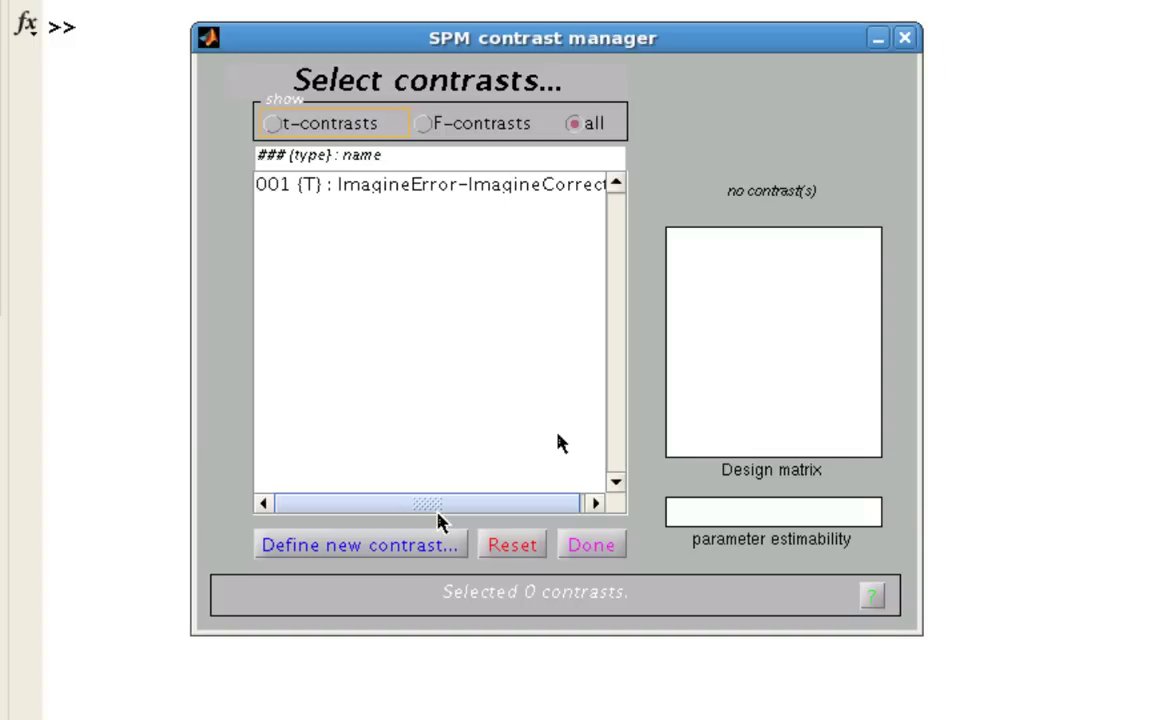
click(441, 186)
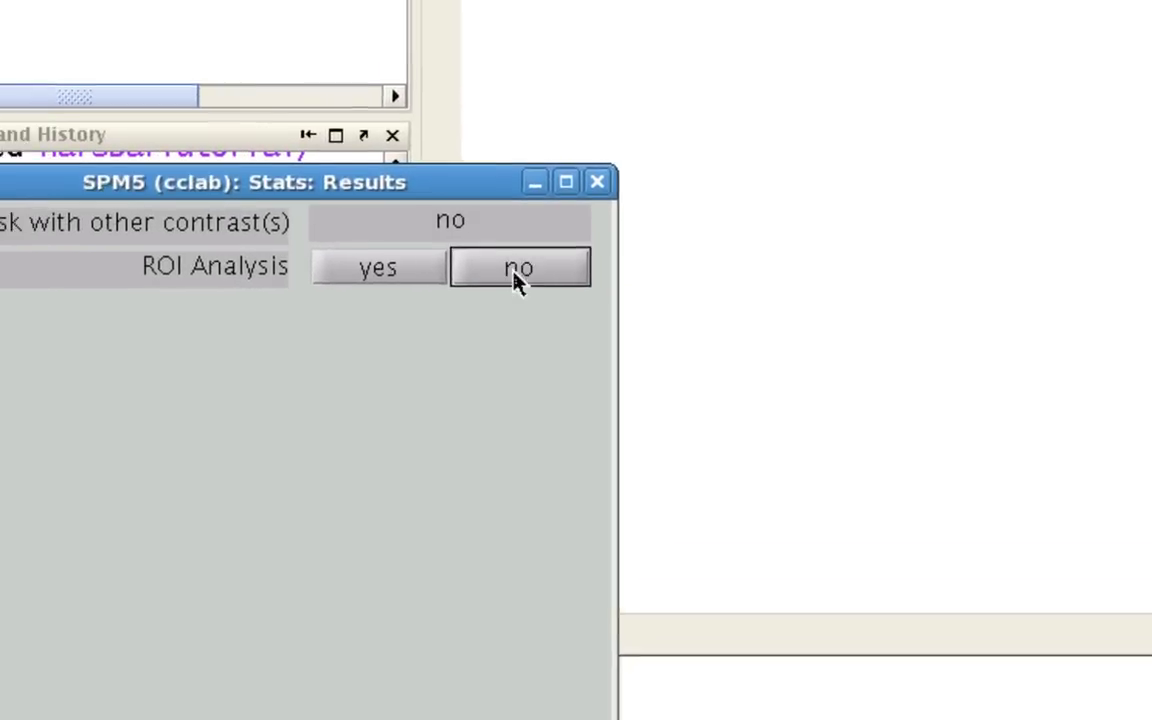
Step: Skip ROI analysis, keep the default title, and threshold uncorrected at p 0.01 with 100-voxel extent
click(84, 458)
key(Return)
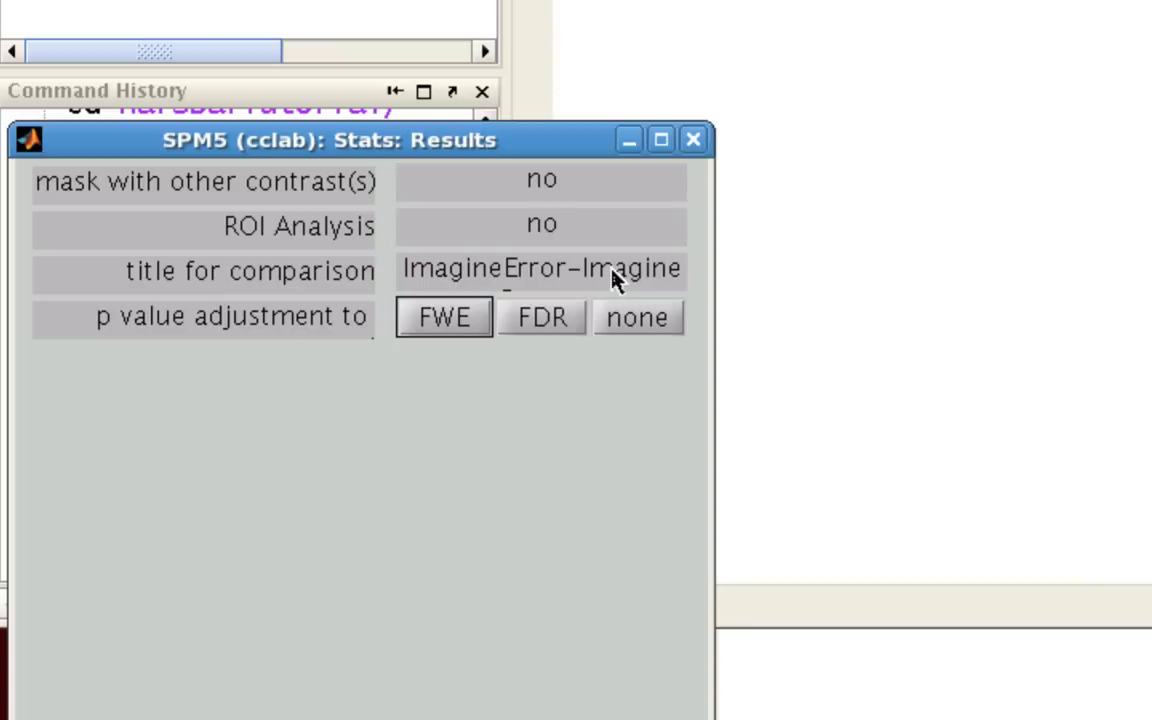
click(638, 318)
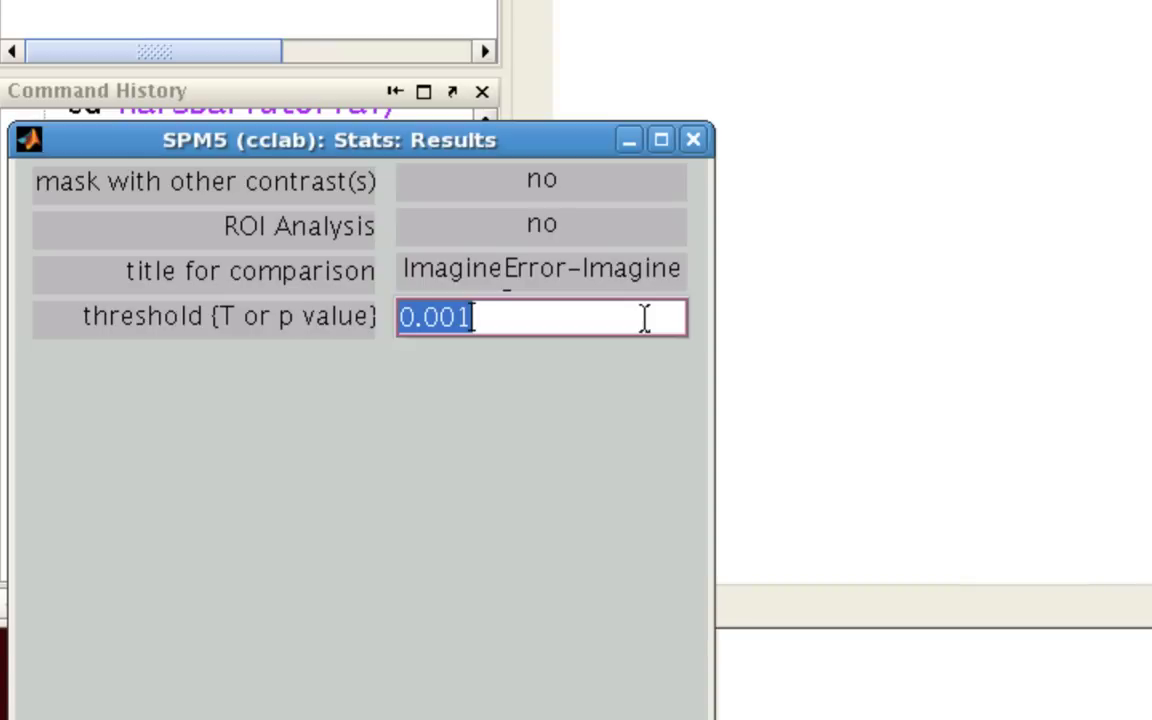
click(644, 318)
key(BackSpace)
key(BackSpace)
text(1)
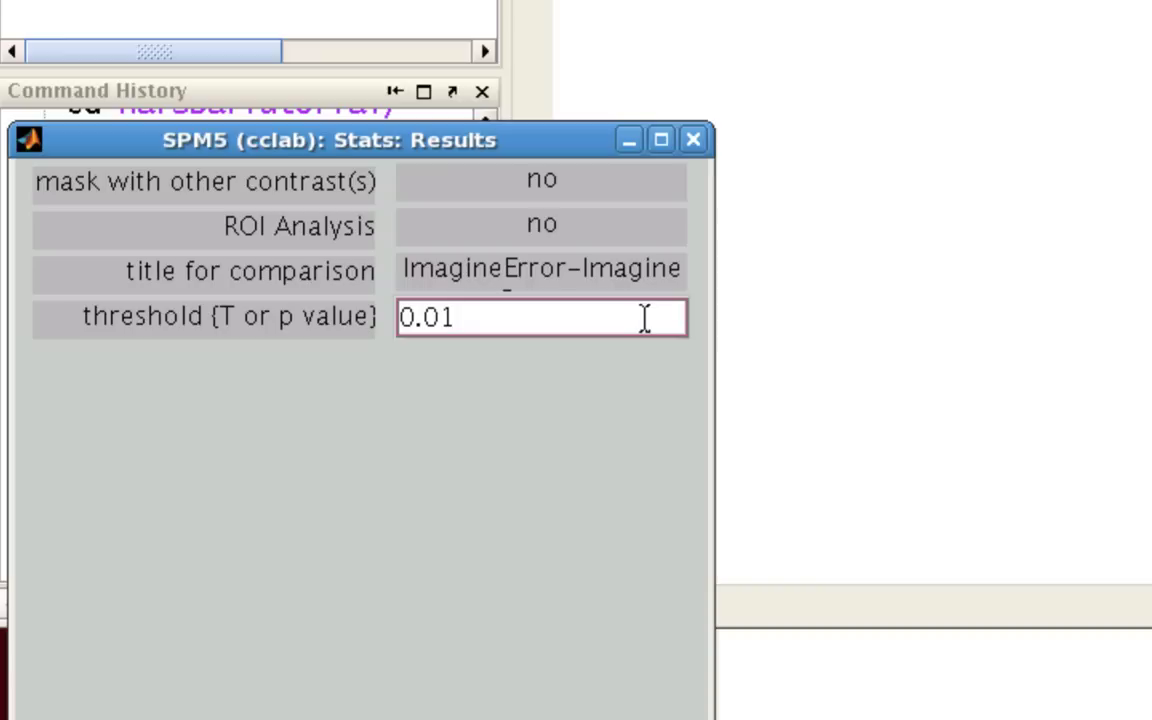
key(Return)
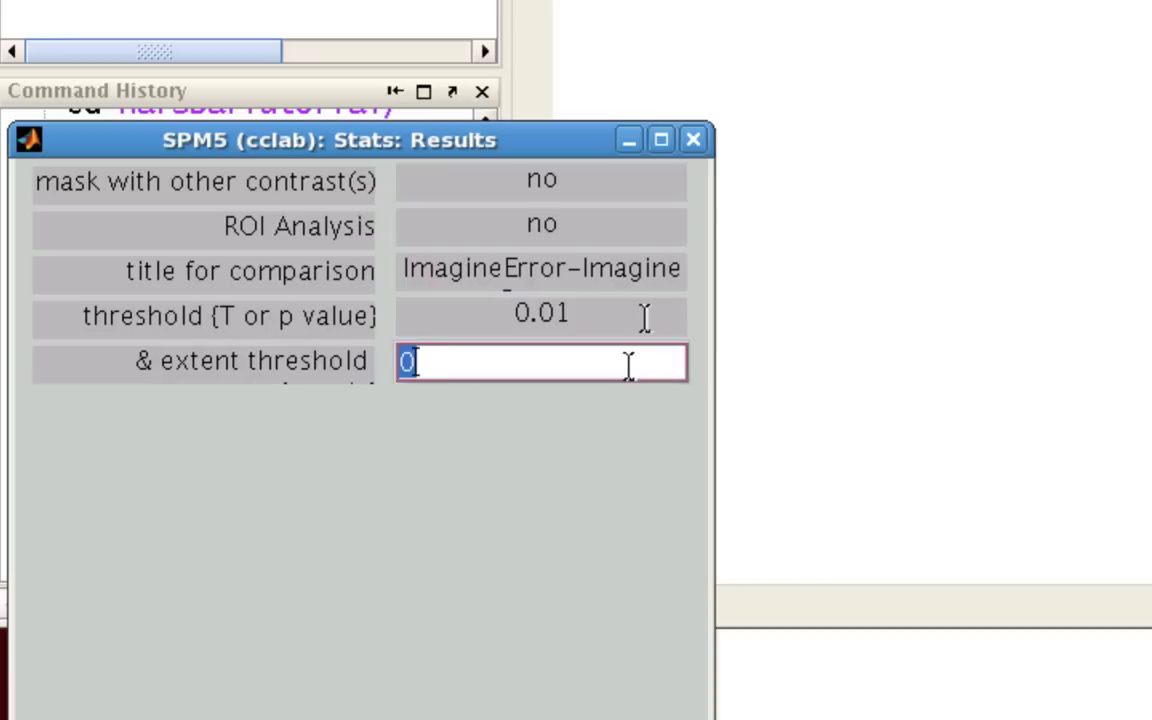
text(100)
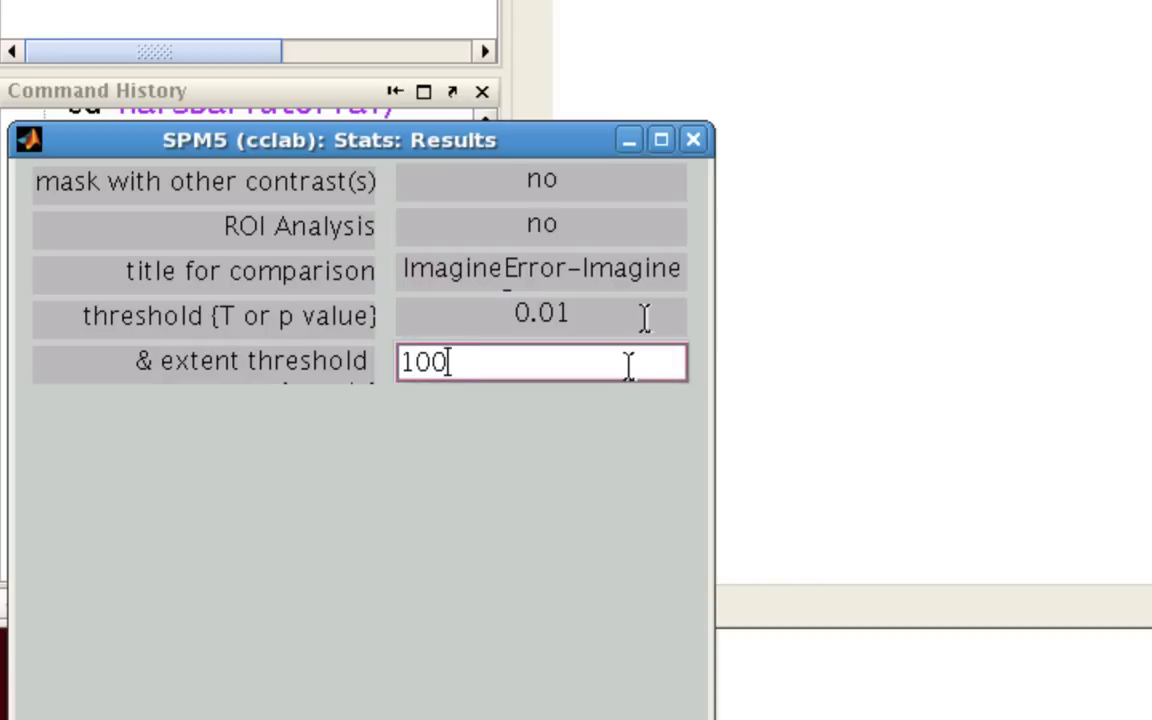
key(Return)
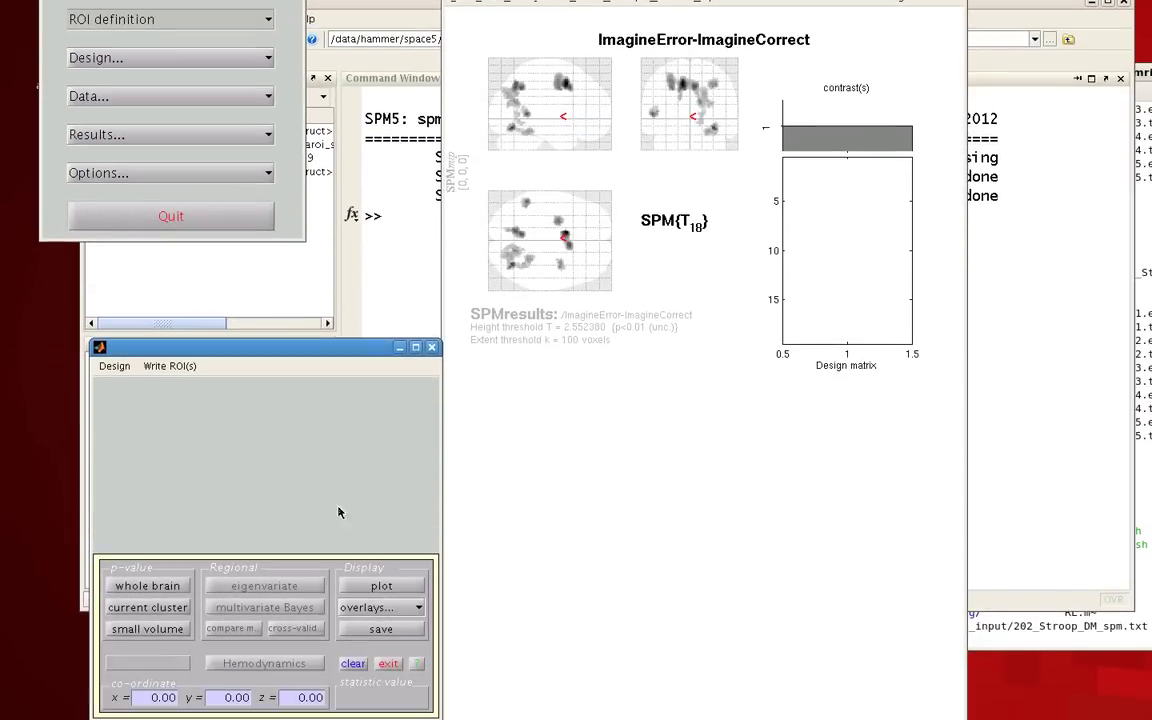
Step: Overlay activations on T1 sections and list current-cluster statistics, jumping to peak -10 8 46
click(410, 607)
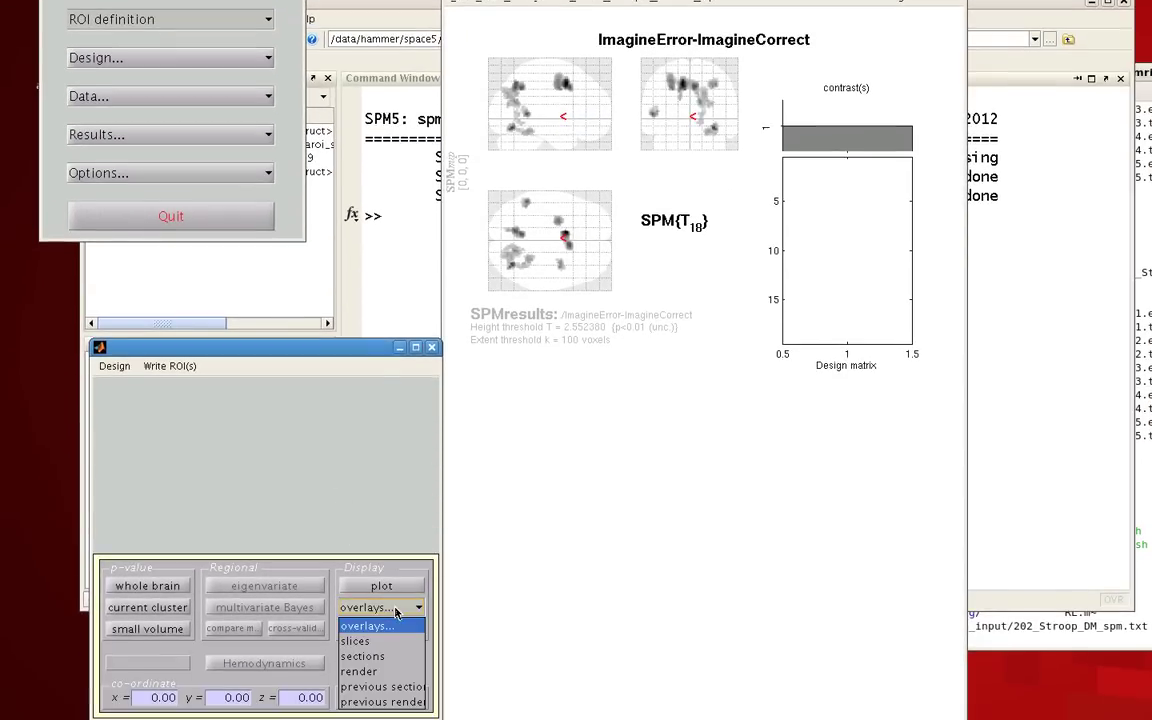
click(390, 687)
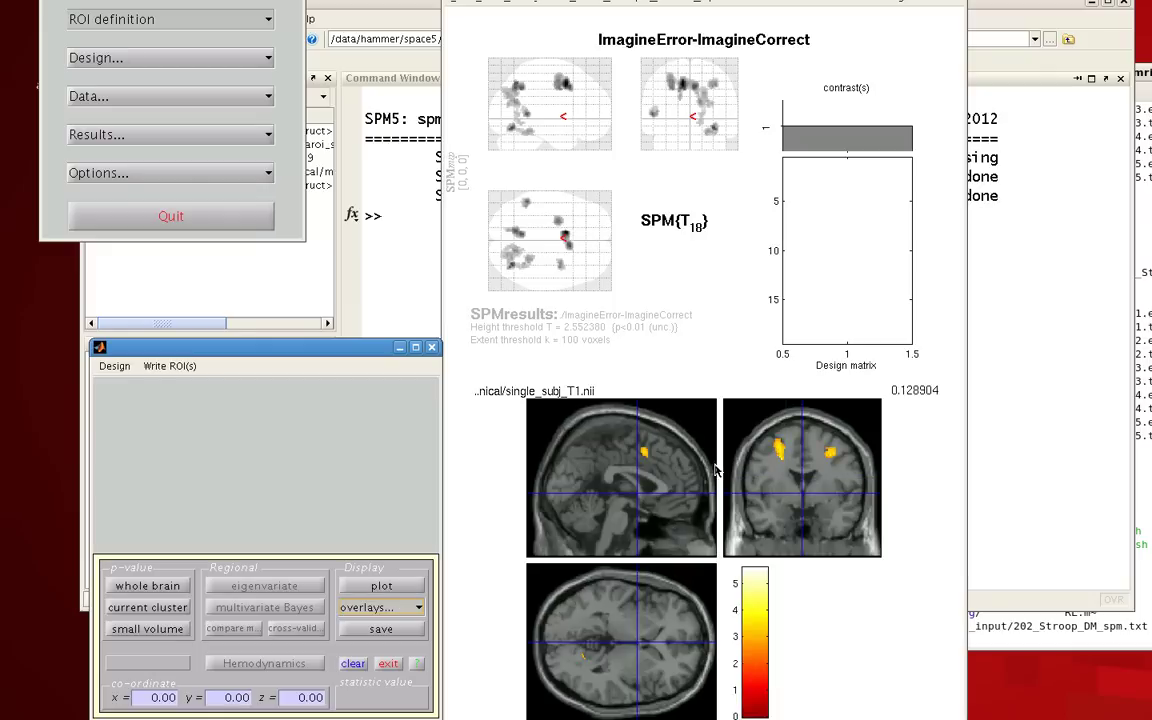
click(645, 457)
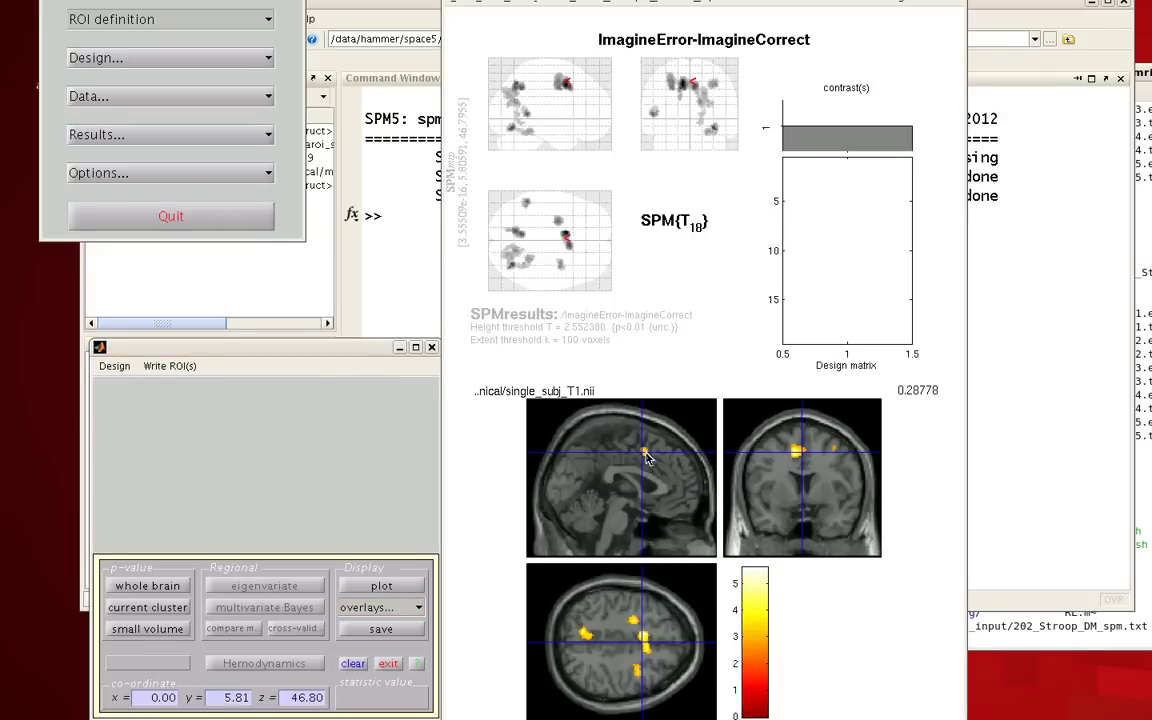
click(645, 453)
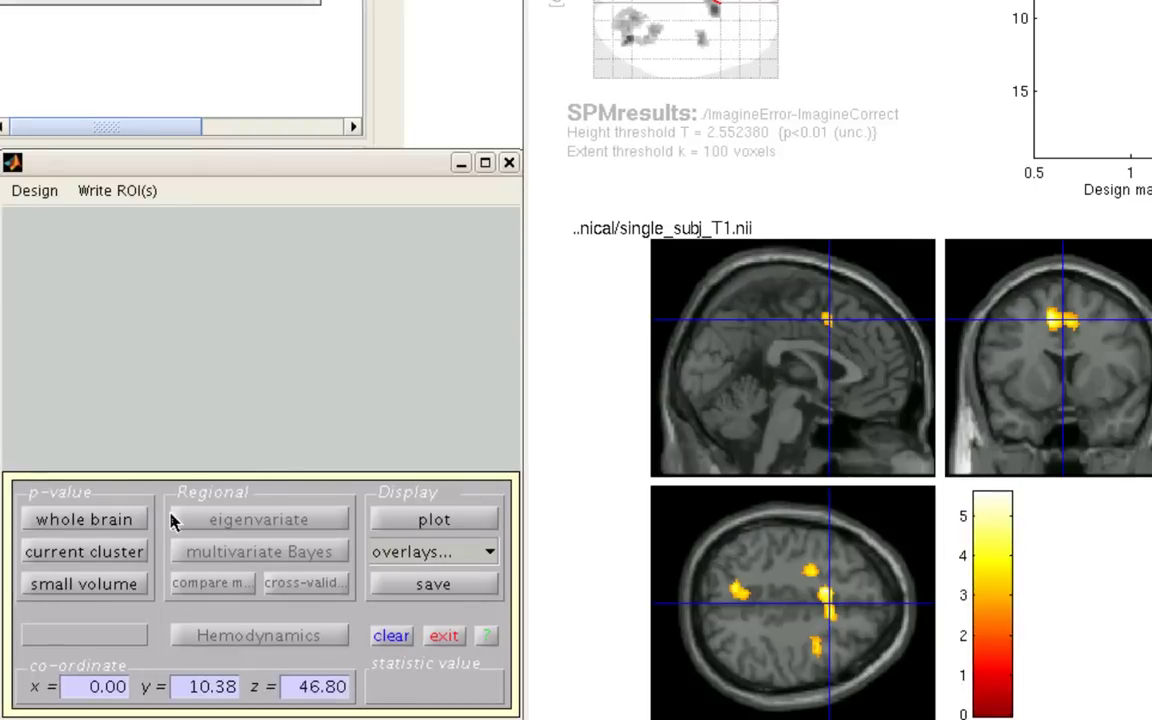
click(108, 554)
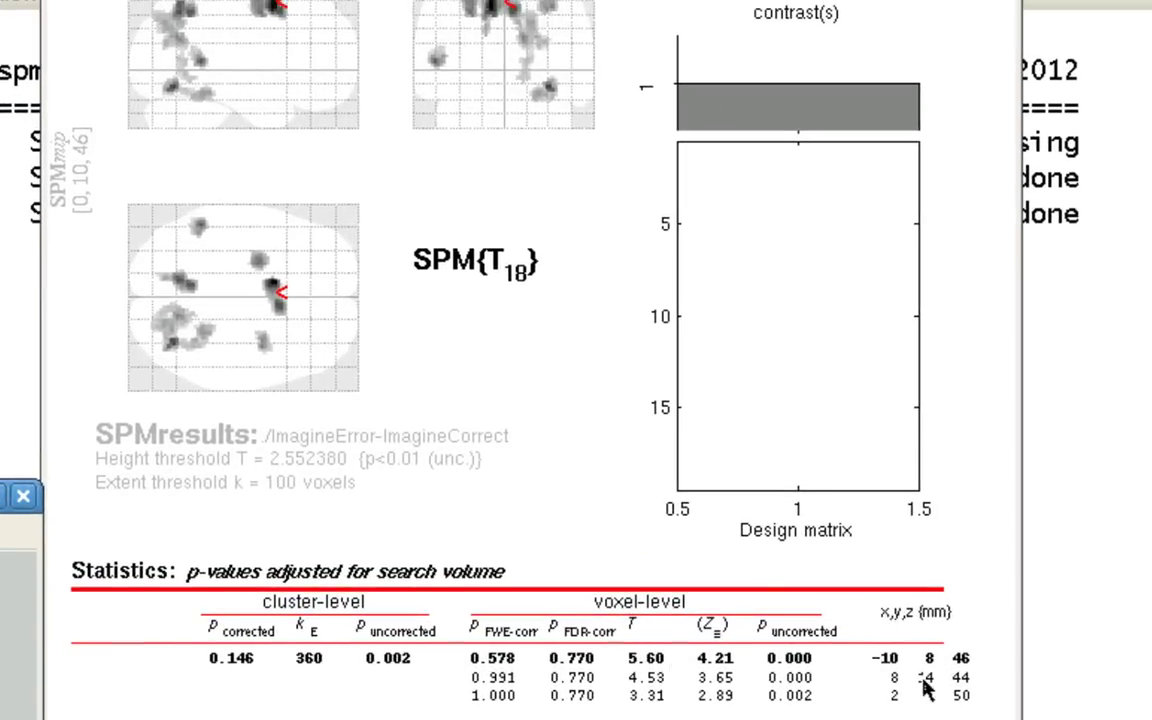
click(955, 670)
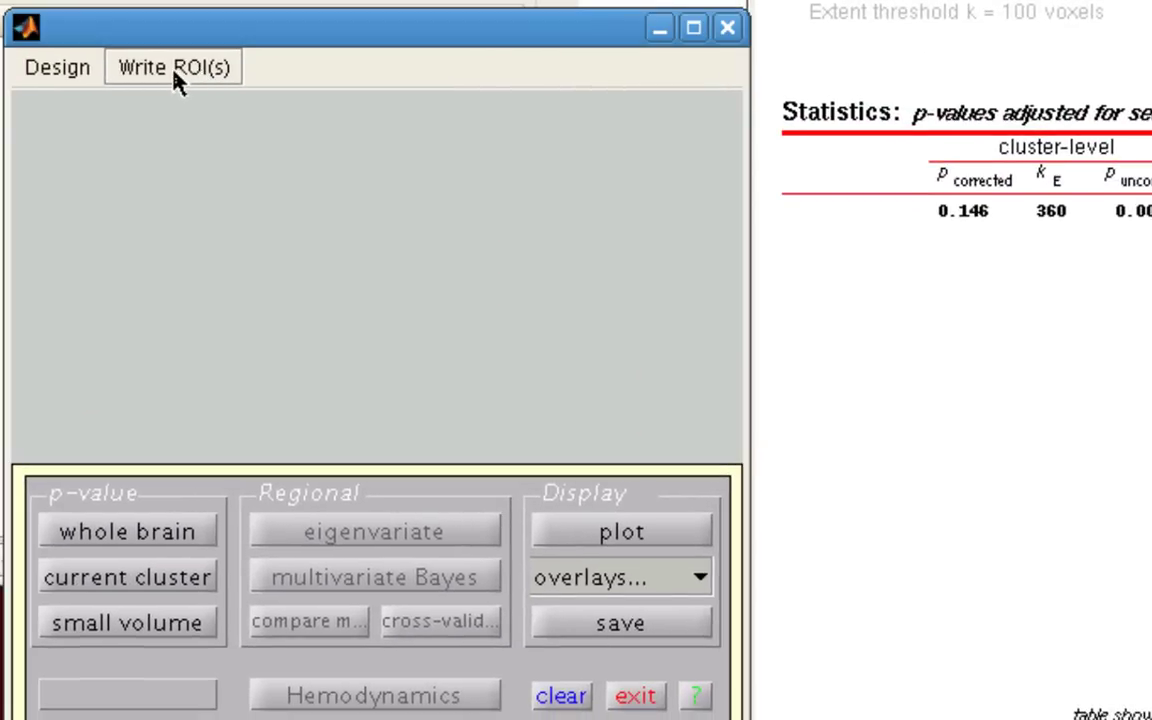
Step: Write the cluster as ROI 'ImagineError-ImagineCorrect', saved as ImagineError-ImagineCorrect_roi.mat in MarsBarTutorial
click(174, 72)
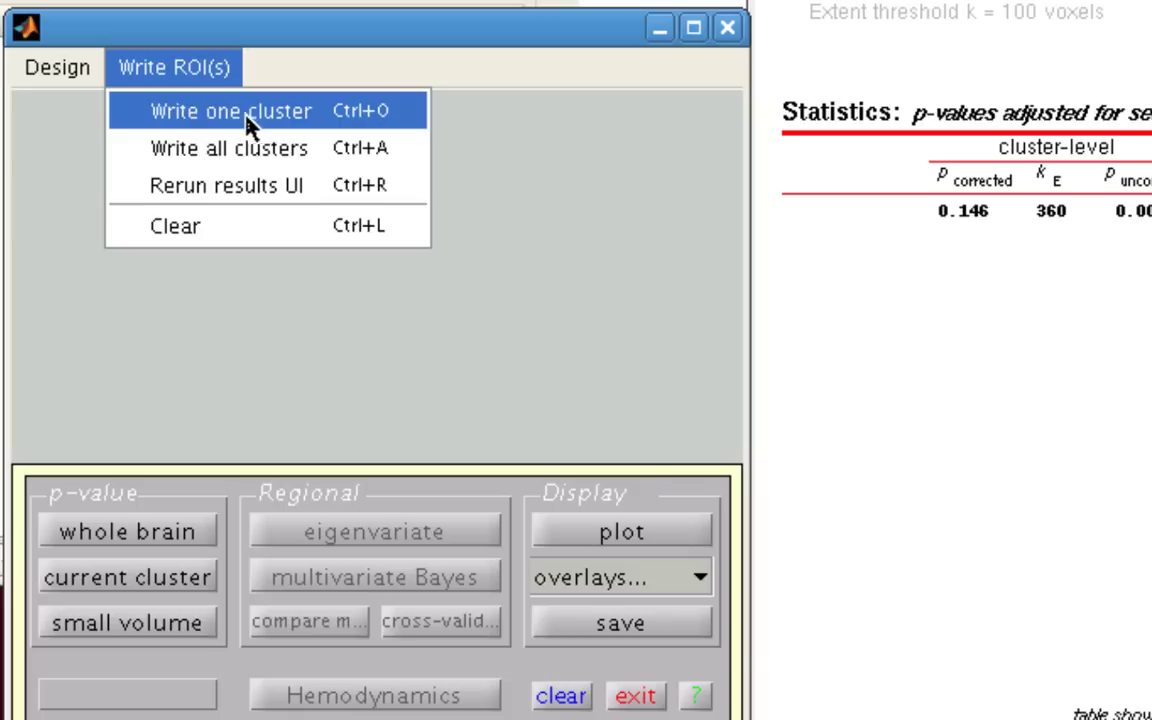
click(316, 124)
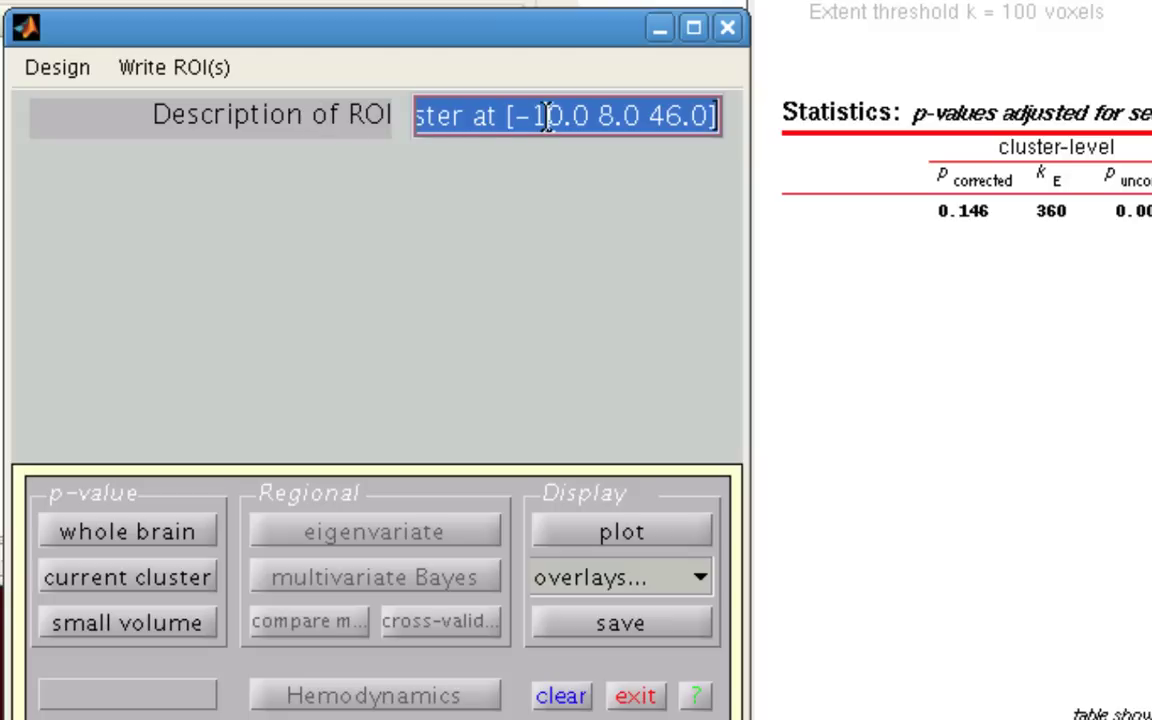
text(ImagineError-ImagineCorrect)
key(Return)
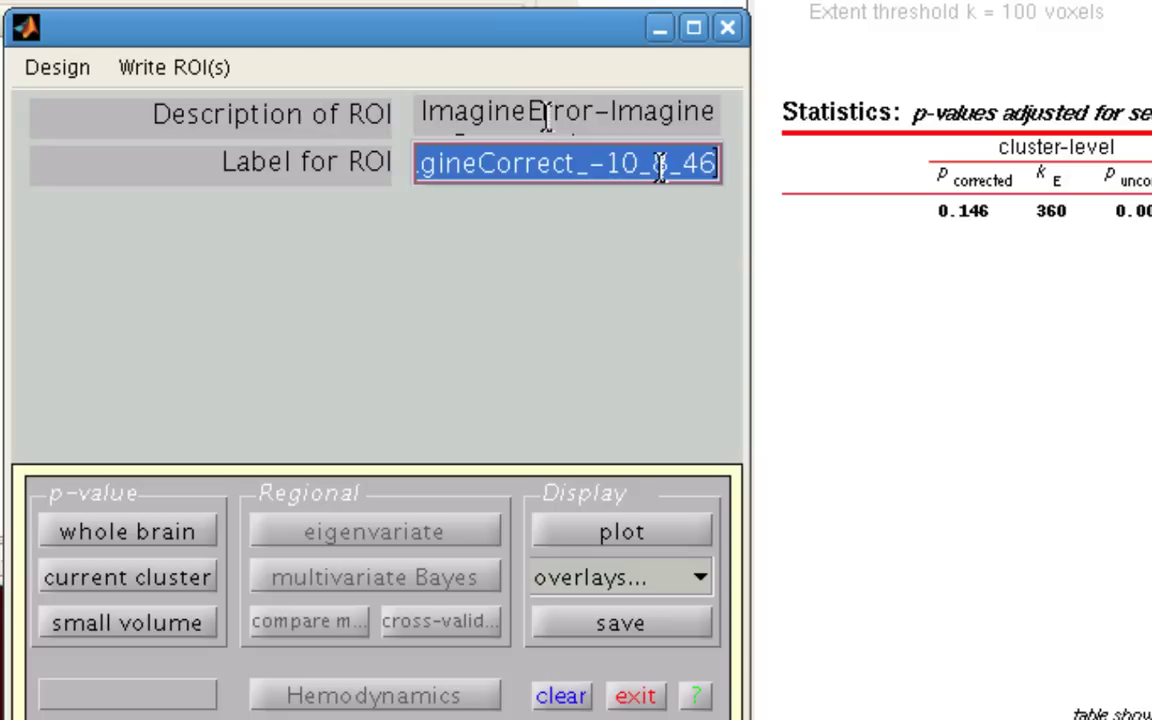
key(BackSpace)
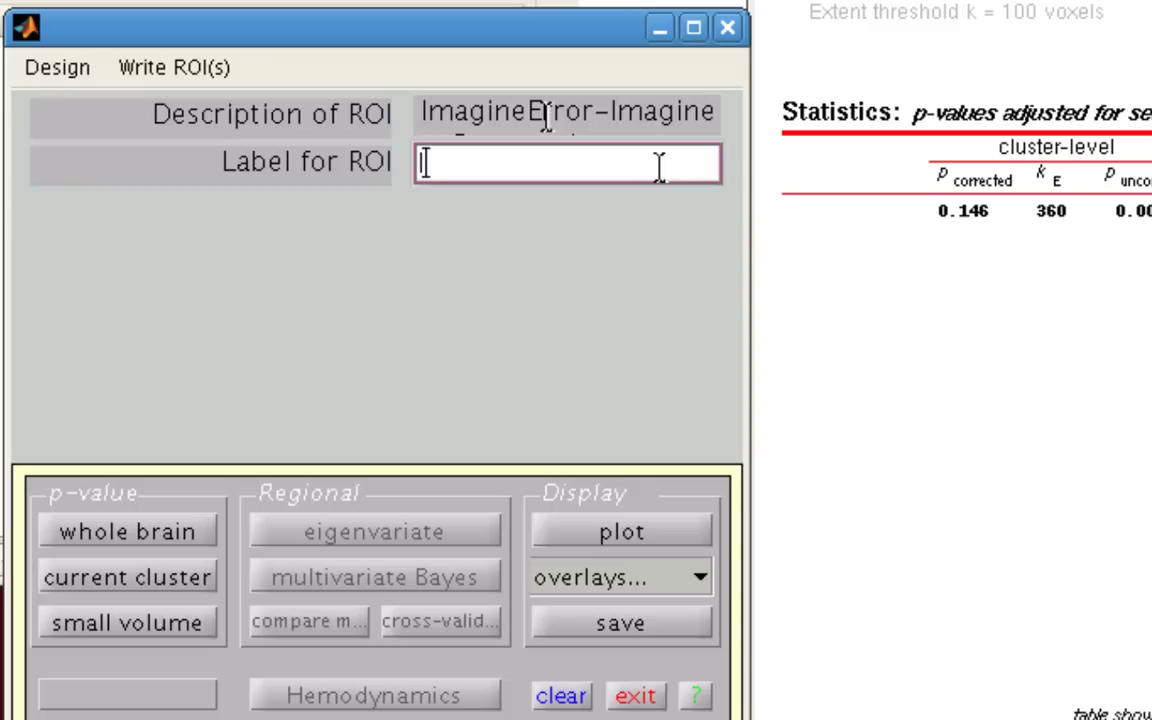
text(ImagineErr)
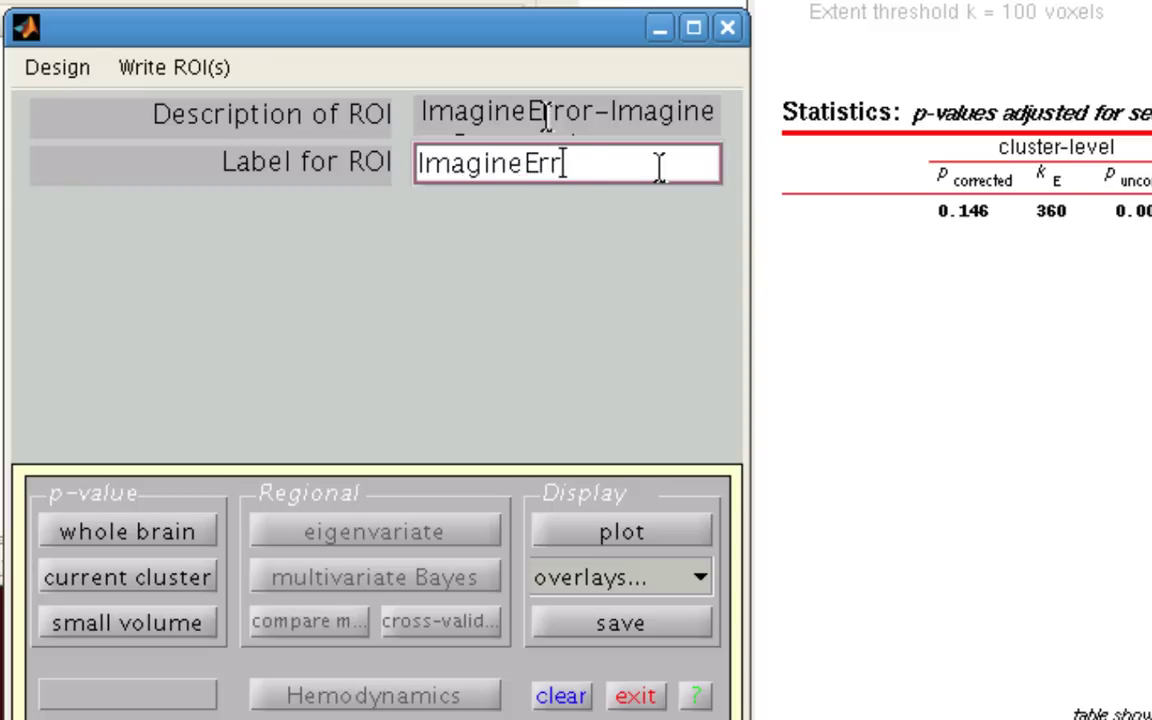
text(or-ImagineCo)
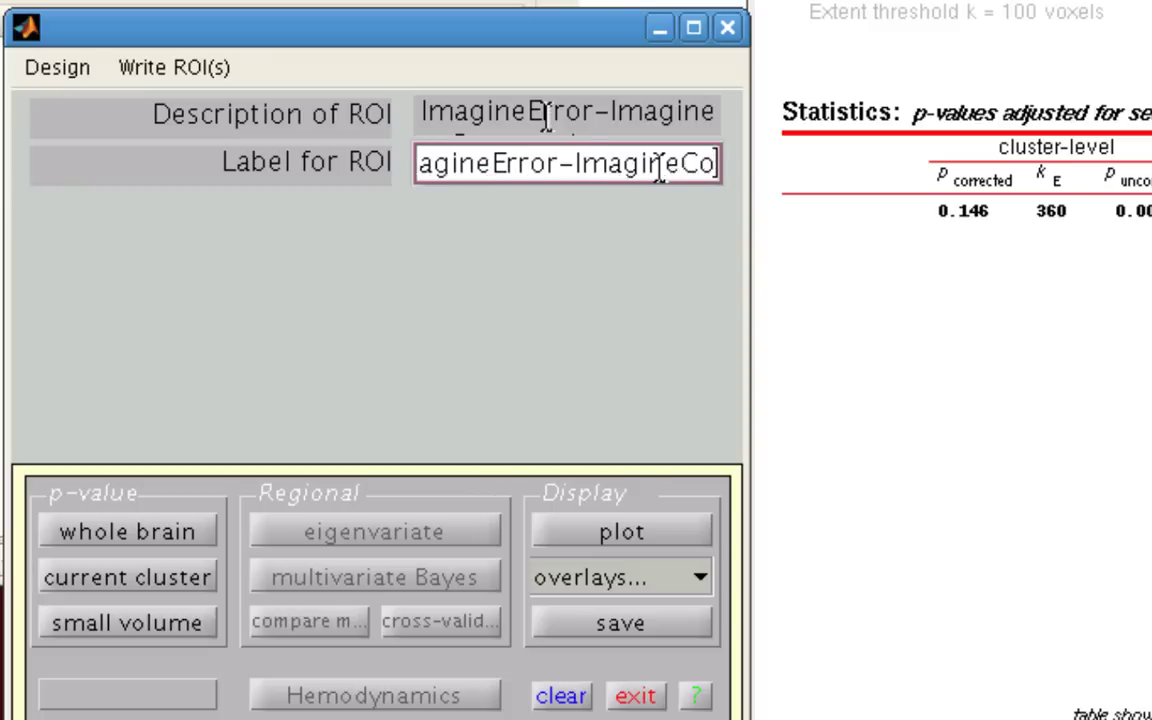
text(rrect)
key(Return)
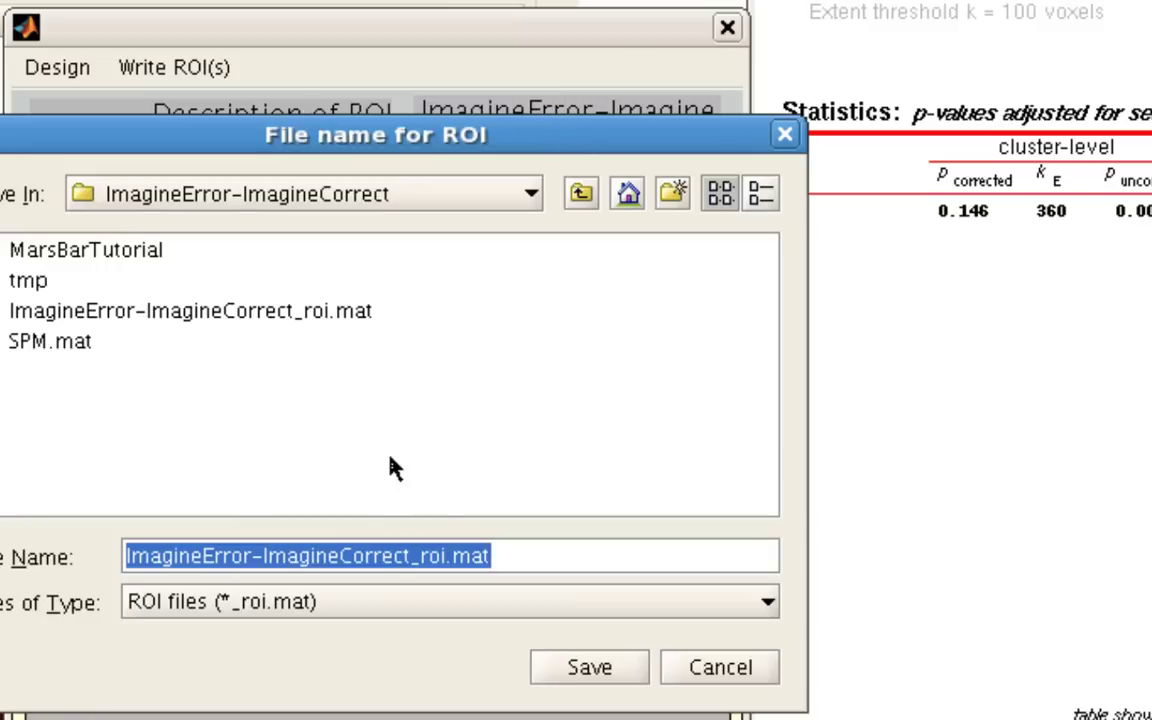
double_click(95, 249)
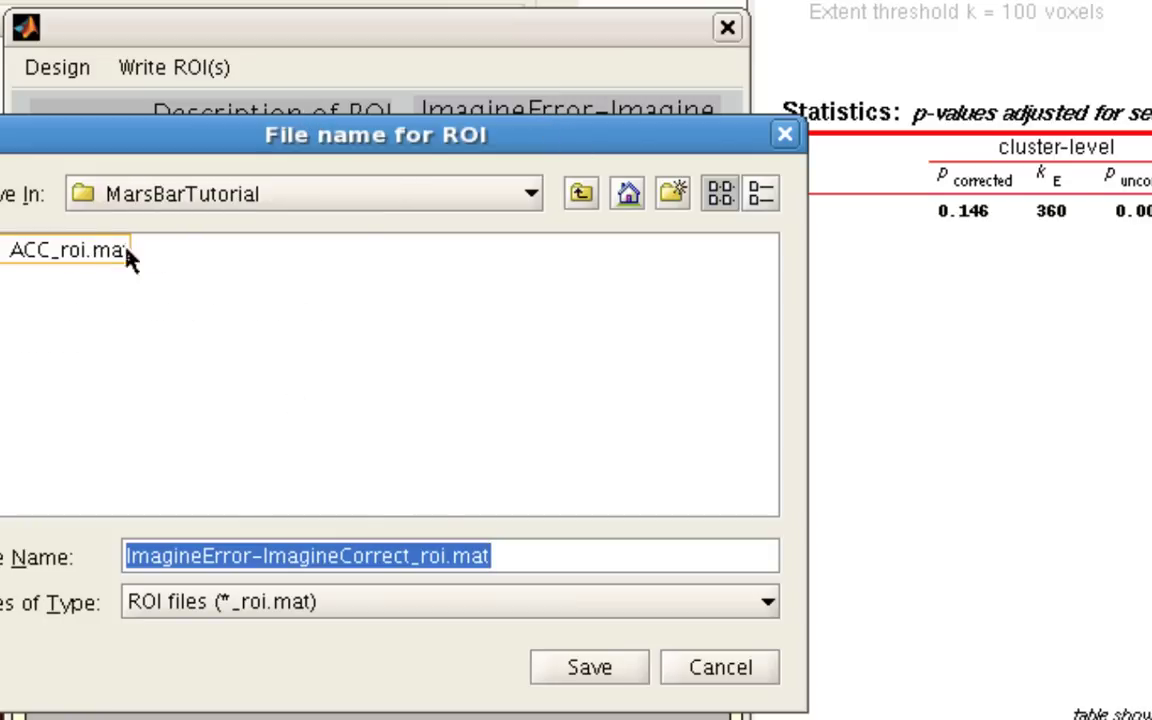
click(575, 668)
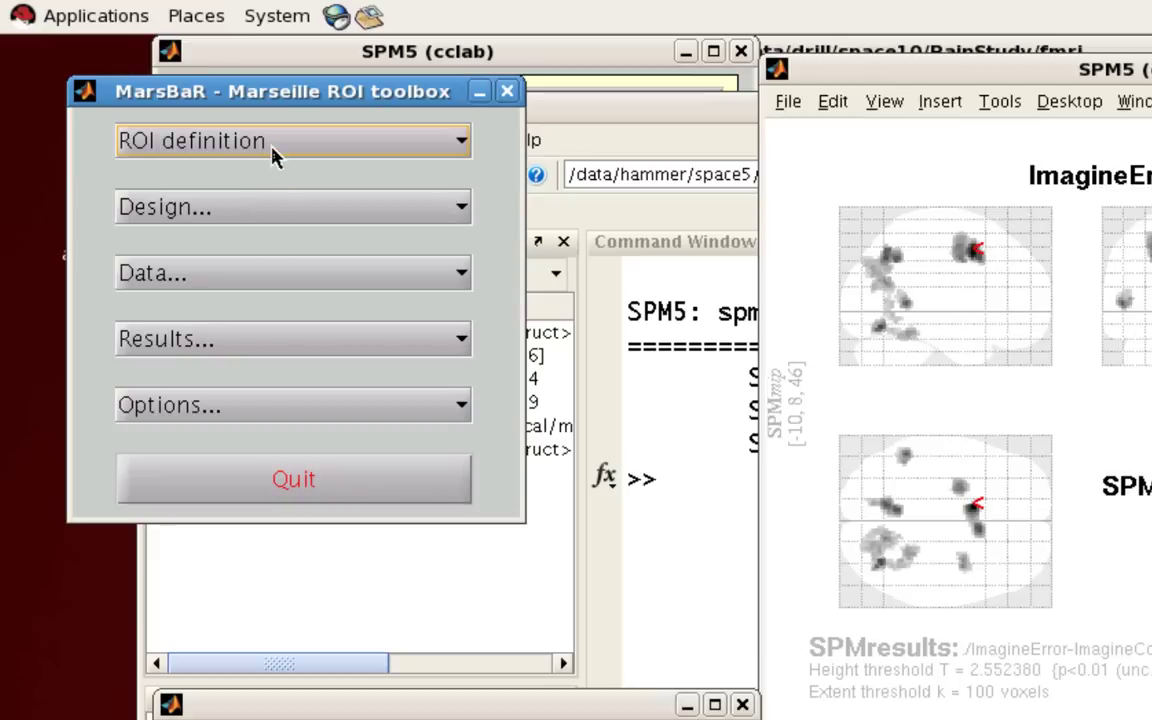
Step: View ImagineError-ImagineCorrect_roi.mat from MarsBarTutorial with ROI definition > View
click(272, 154)
click(233, 210)
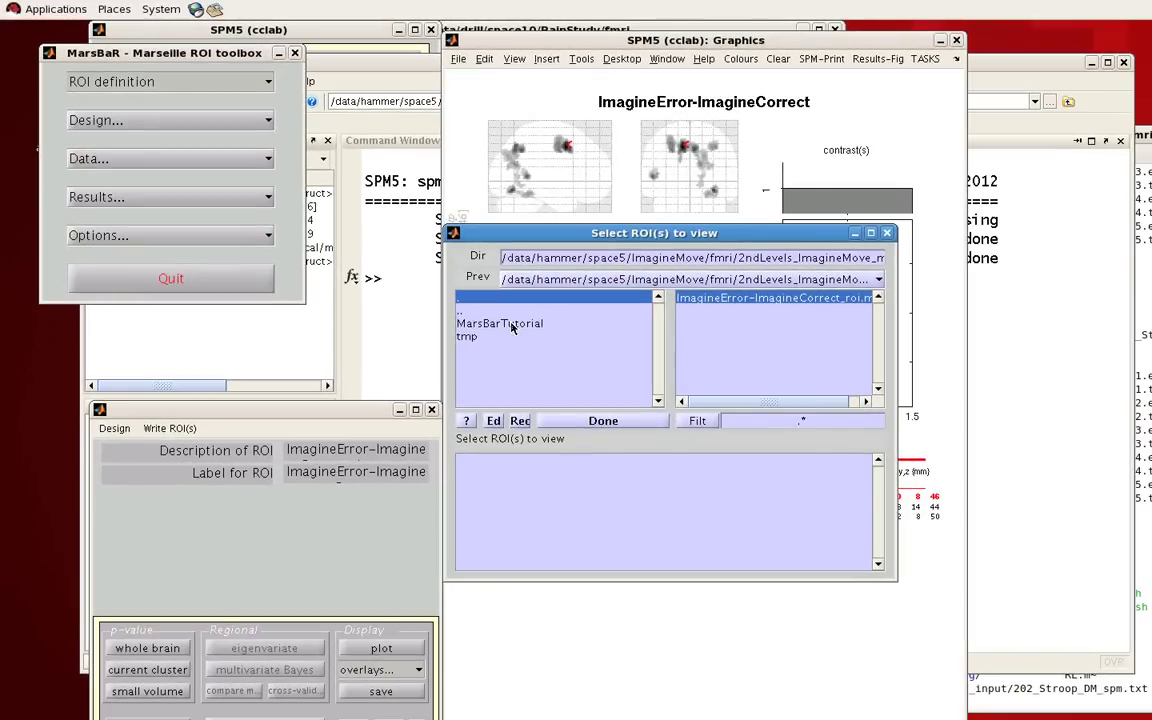
click(513, 326)
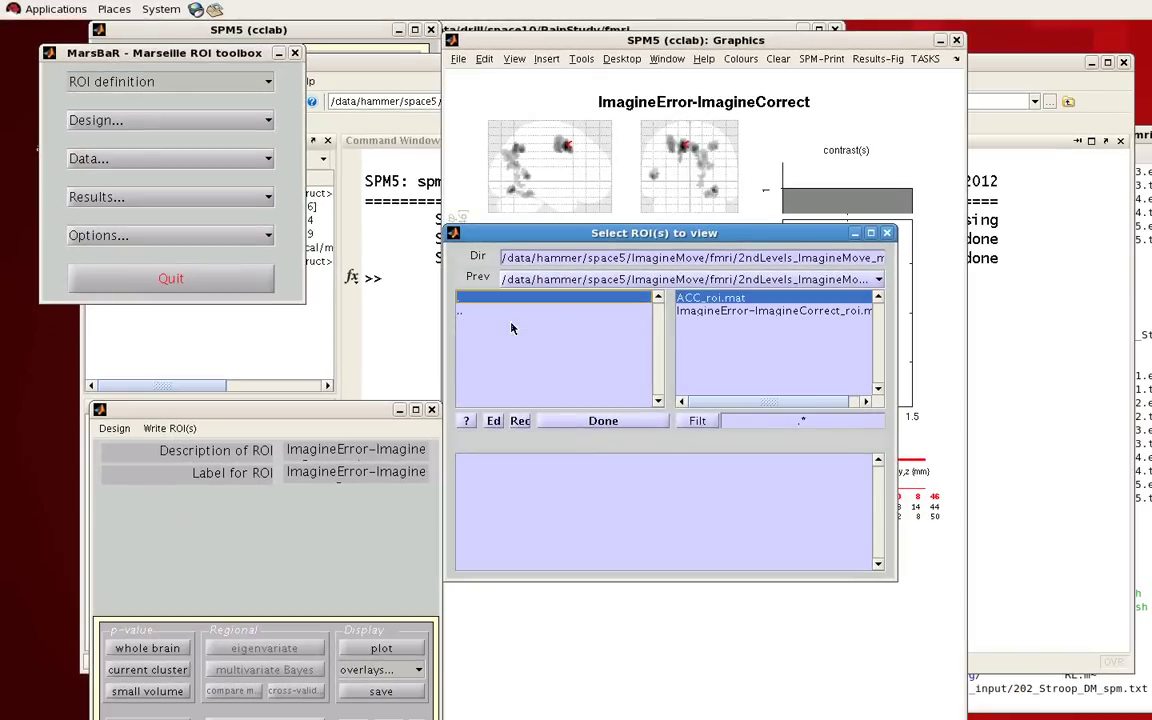
click(705, 311)
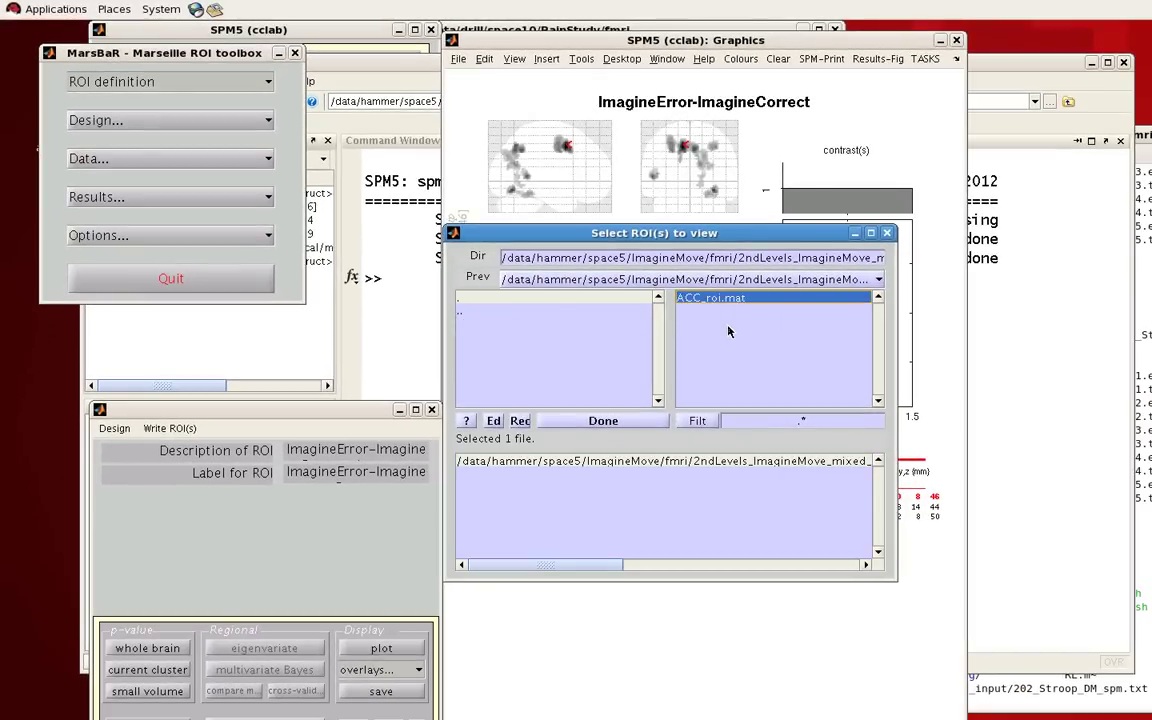
click(600, 421)
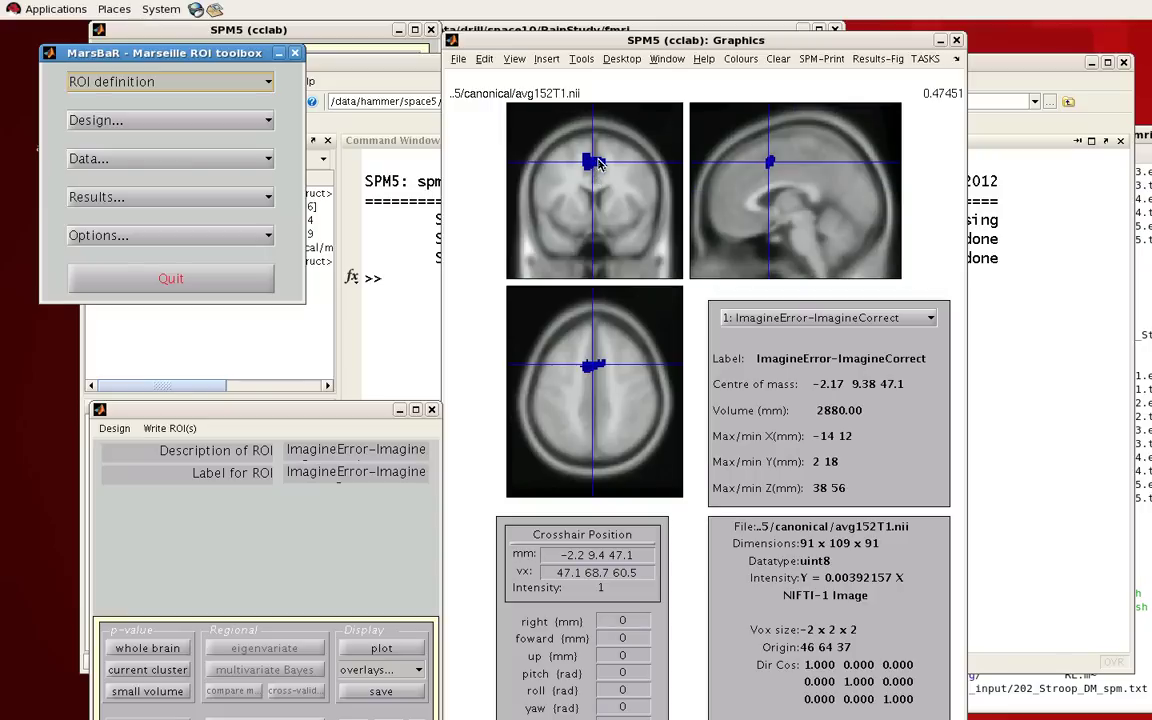
Step: Place the crosshair on the ROI blob in the coronal and sagittal slices
click(592, 165)
click(589, 165)
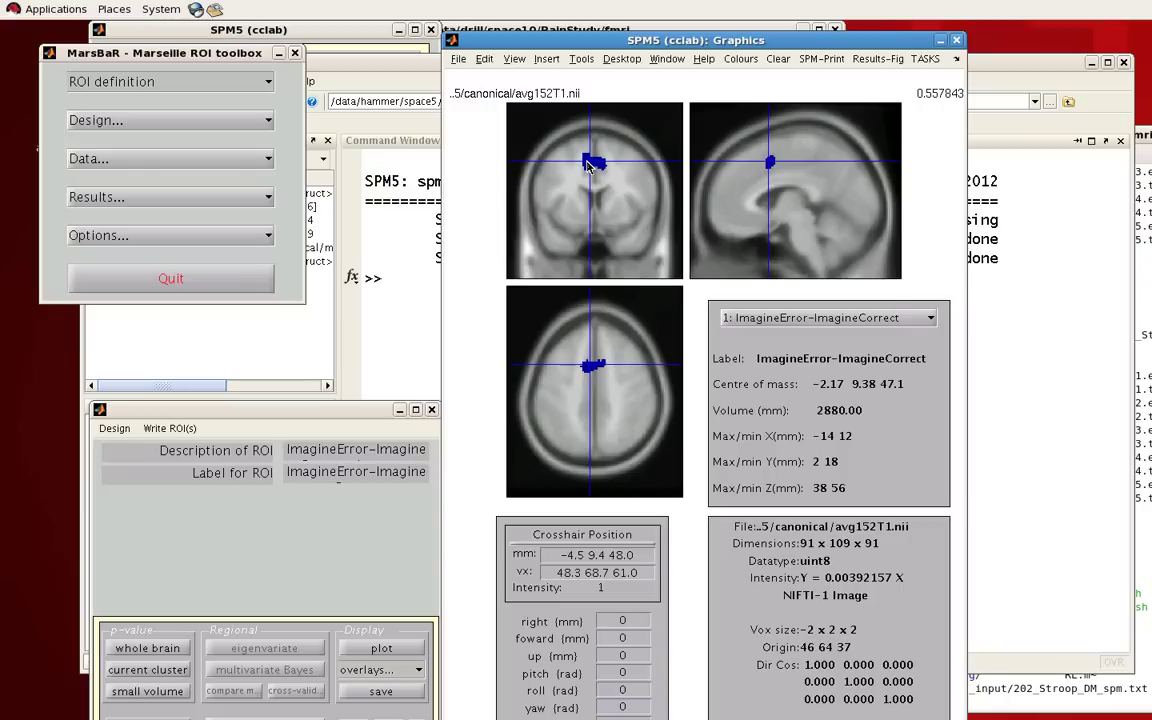
click(771, 163)
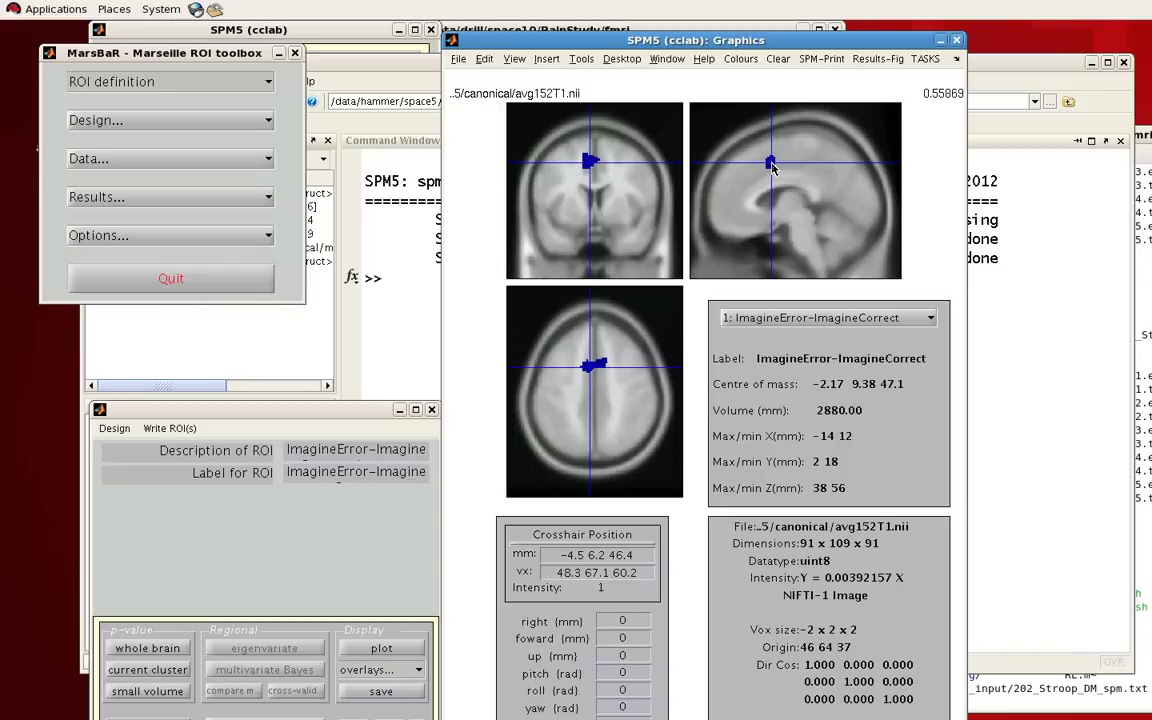
Step: Start an image export of ImagineError-ImagineCorrect_roi.mat from MarsBarTutorial
click(187, 90)
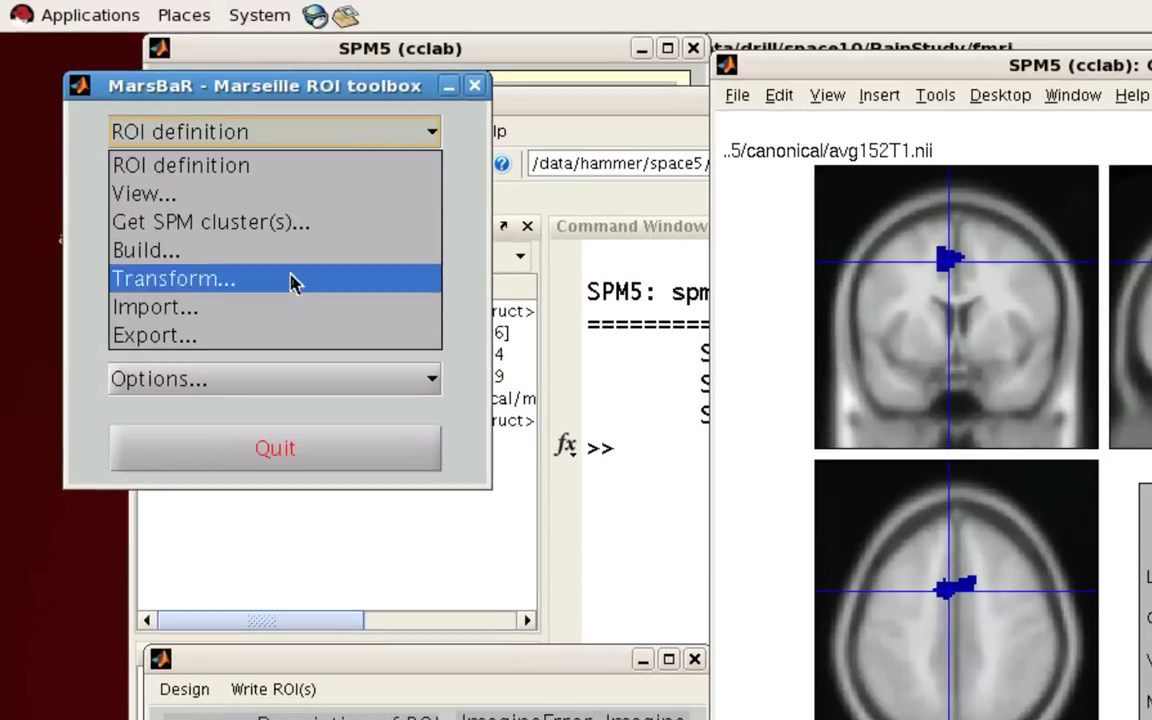
click(257, 336)
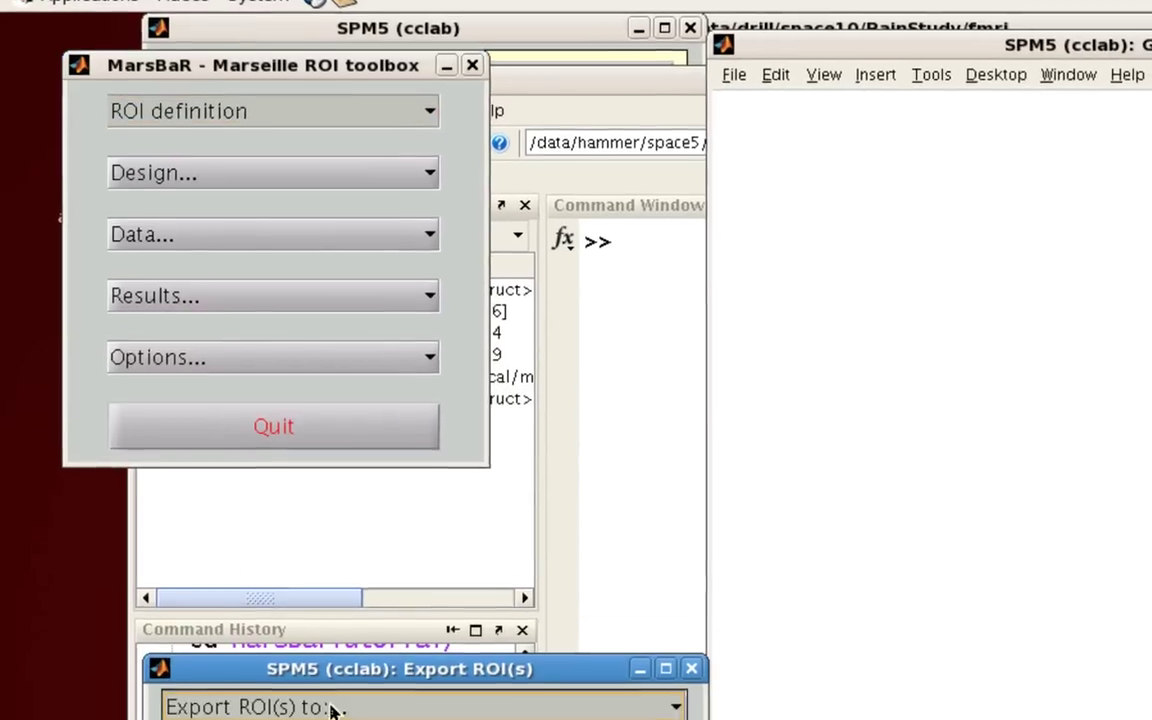
click(329, 706)
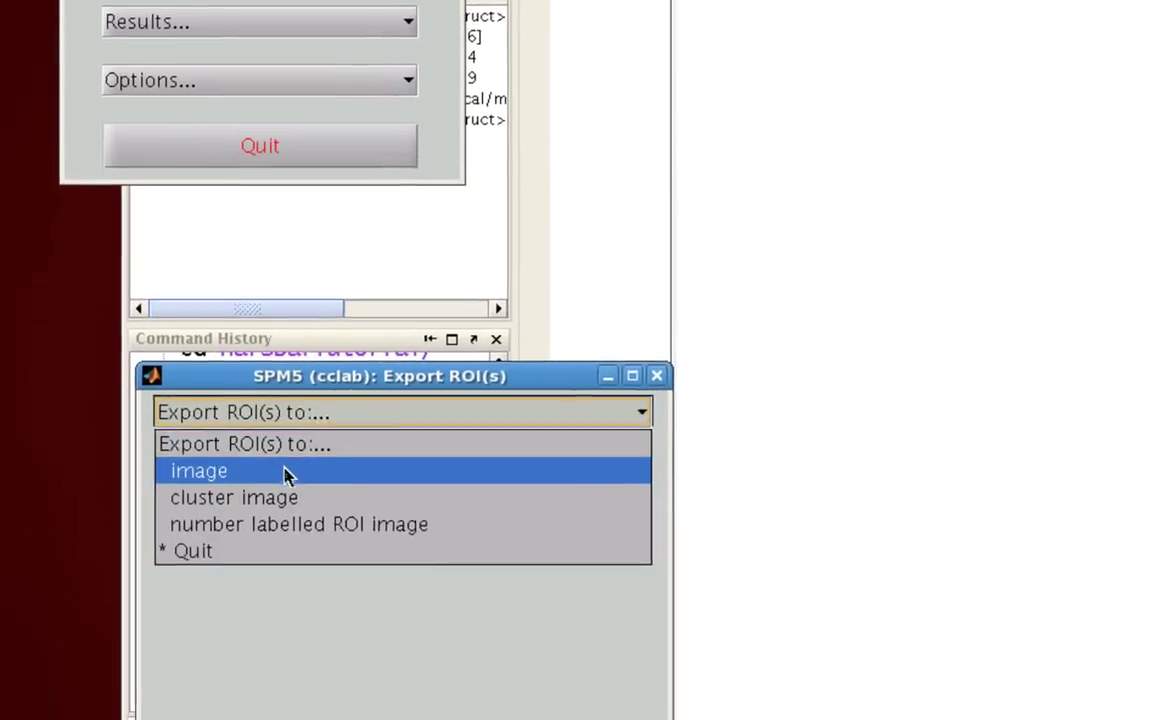
click(271, 390)
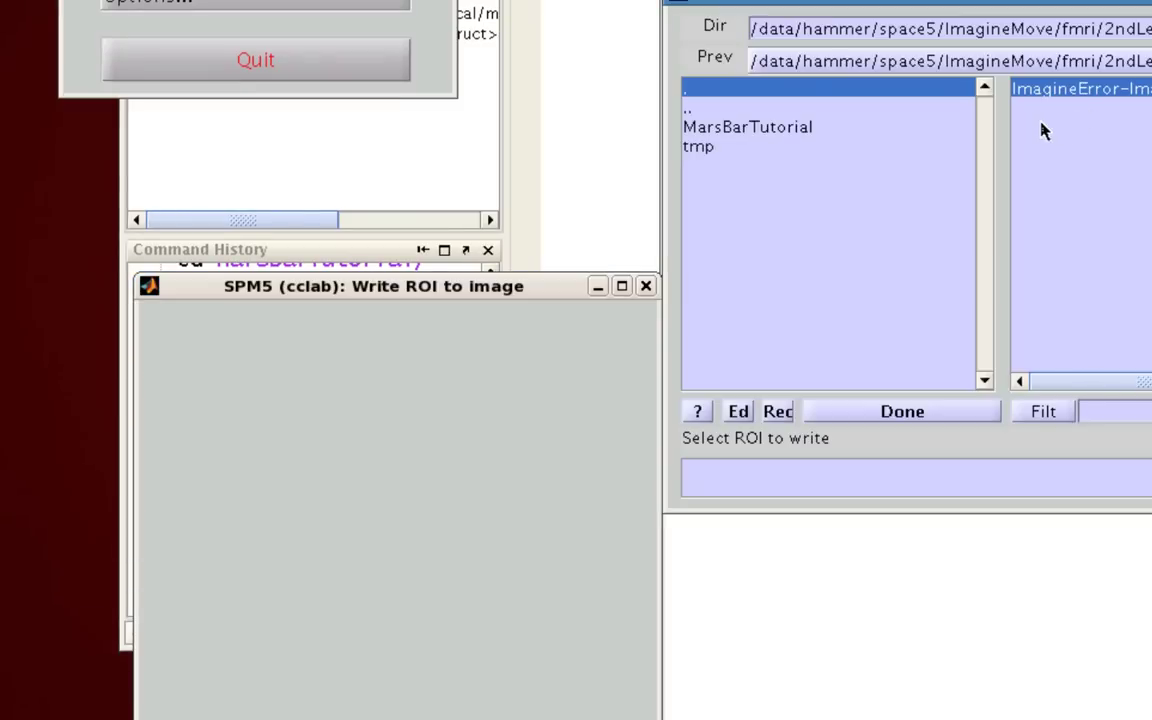
click(810, 130)
click(1100, 158)
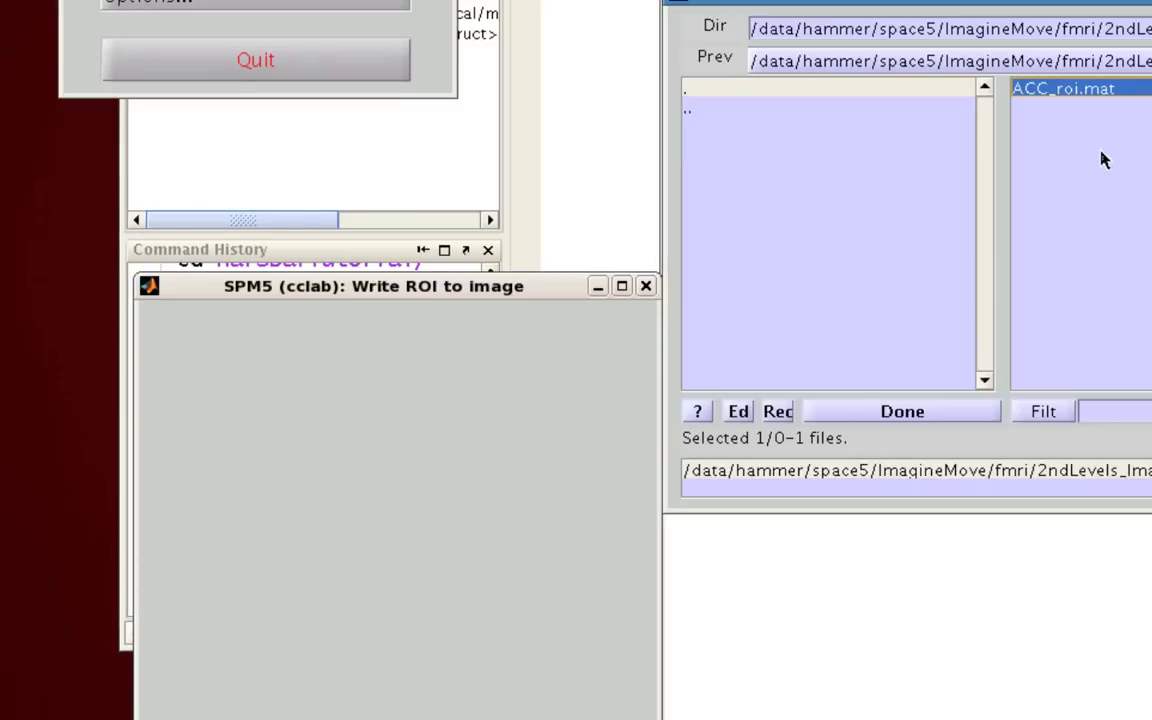
click(930, 413)
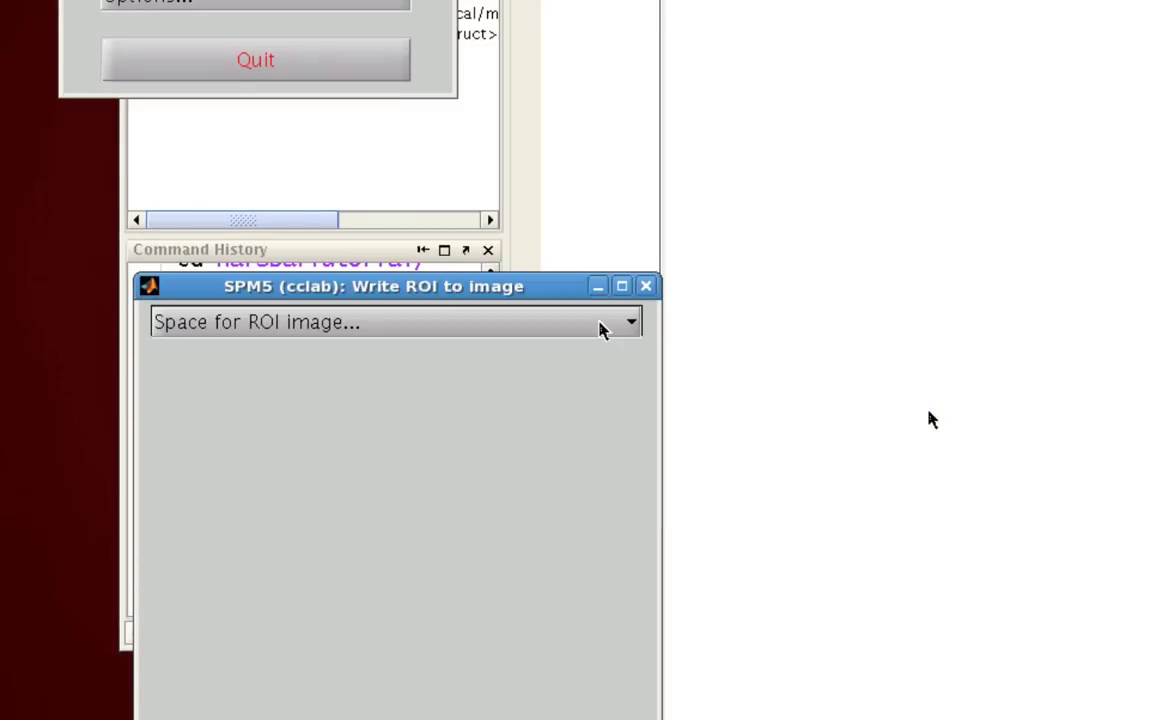
Step: Write the image in base ROI space to MarsBarTutorial, keeping the default ImagineError-ImagineCorrect name
click(545, 330)
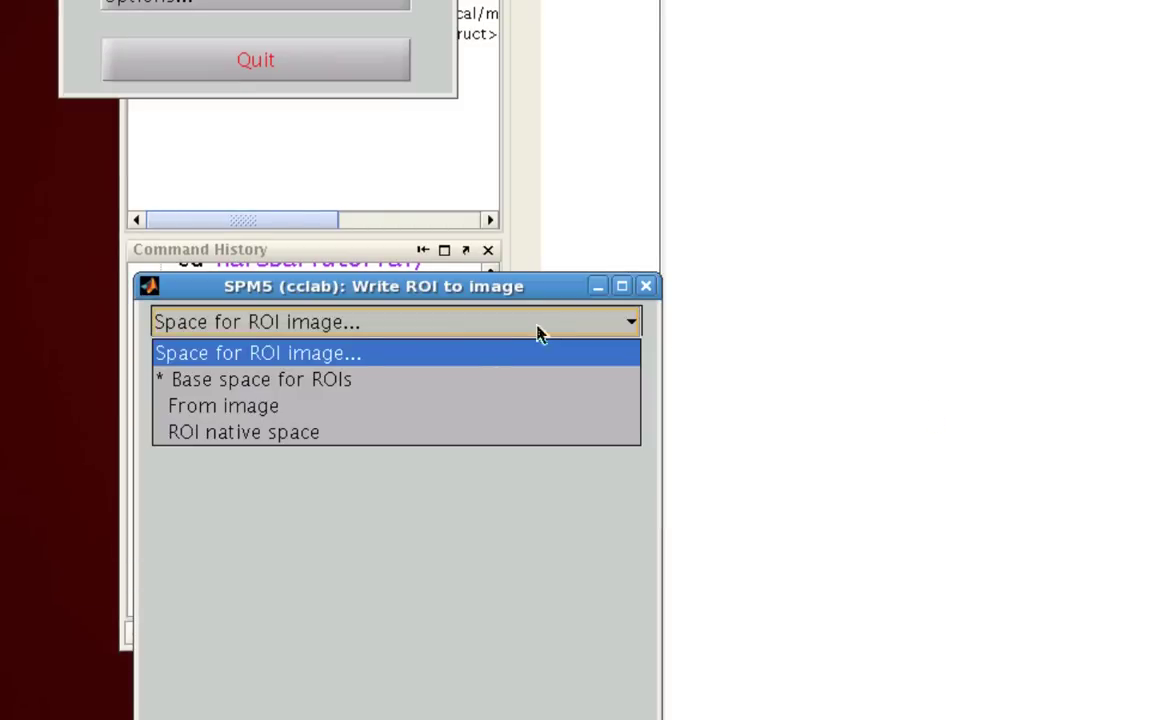
click(450, 390)
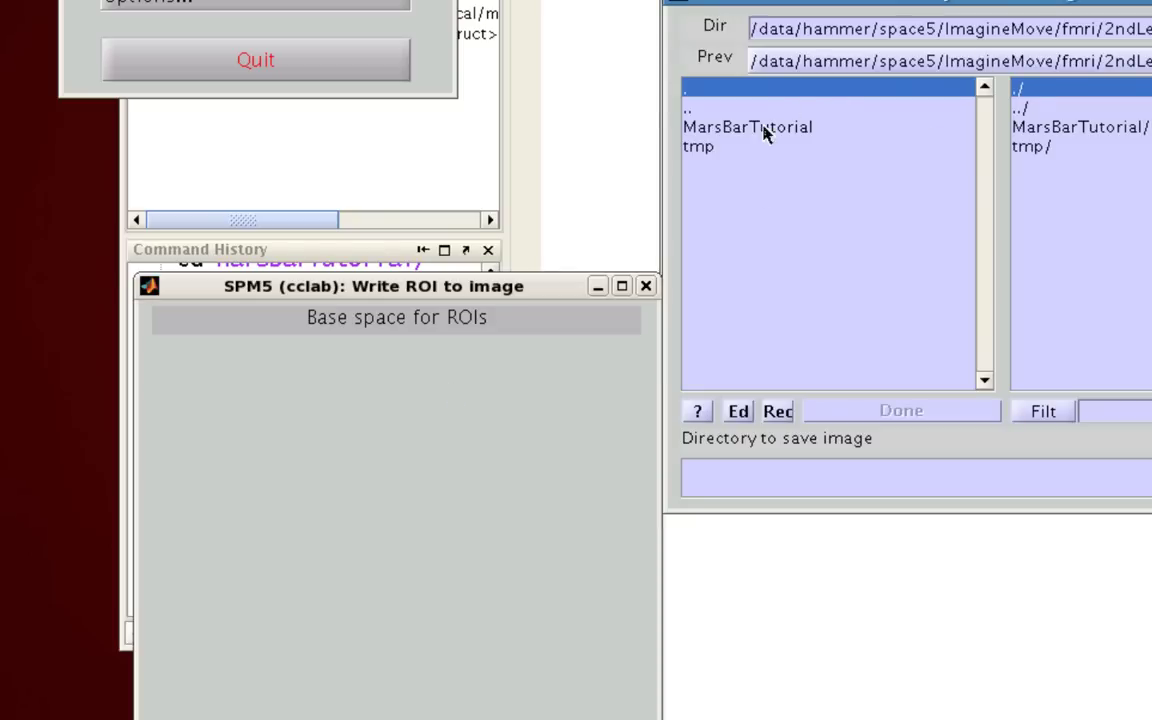
double_click(765, 130)
click(1052, 92)
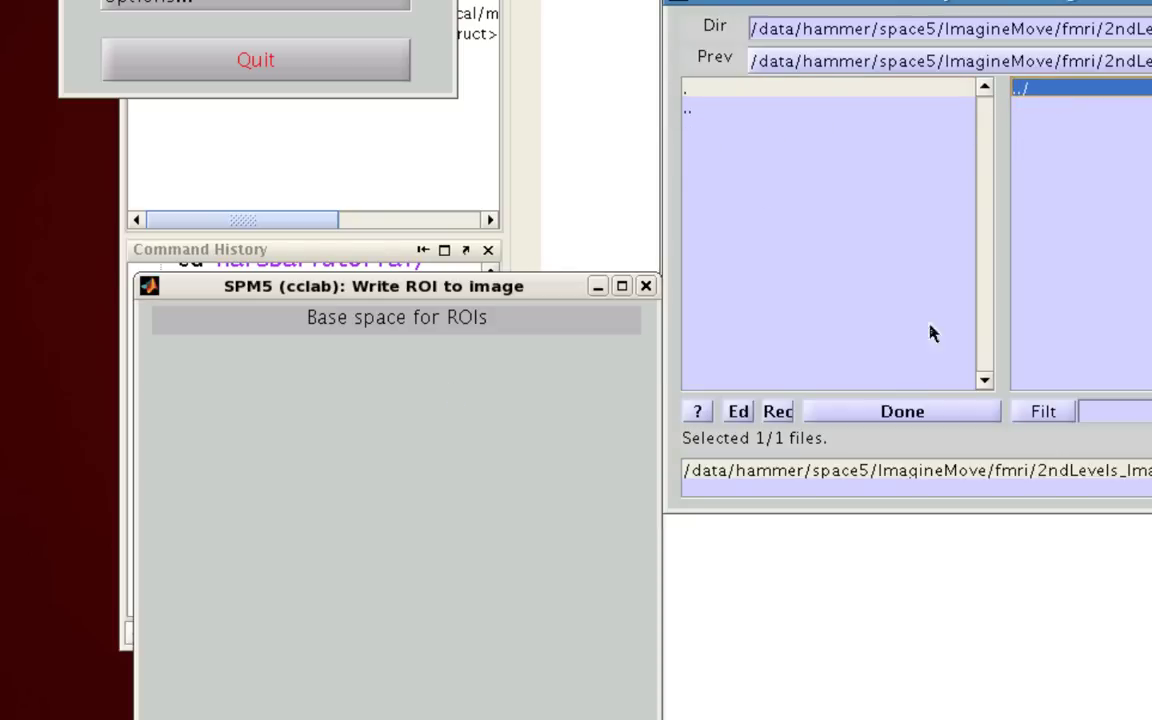
click(896, 414)
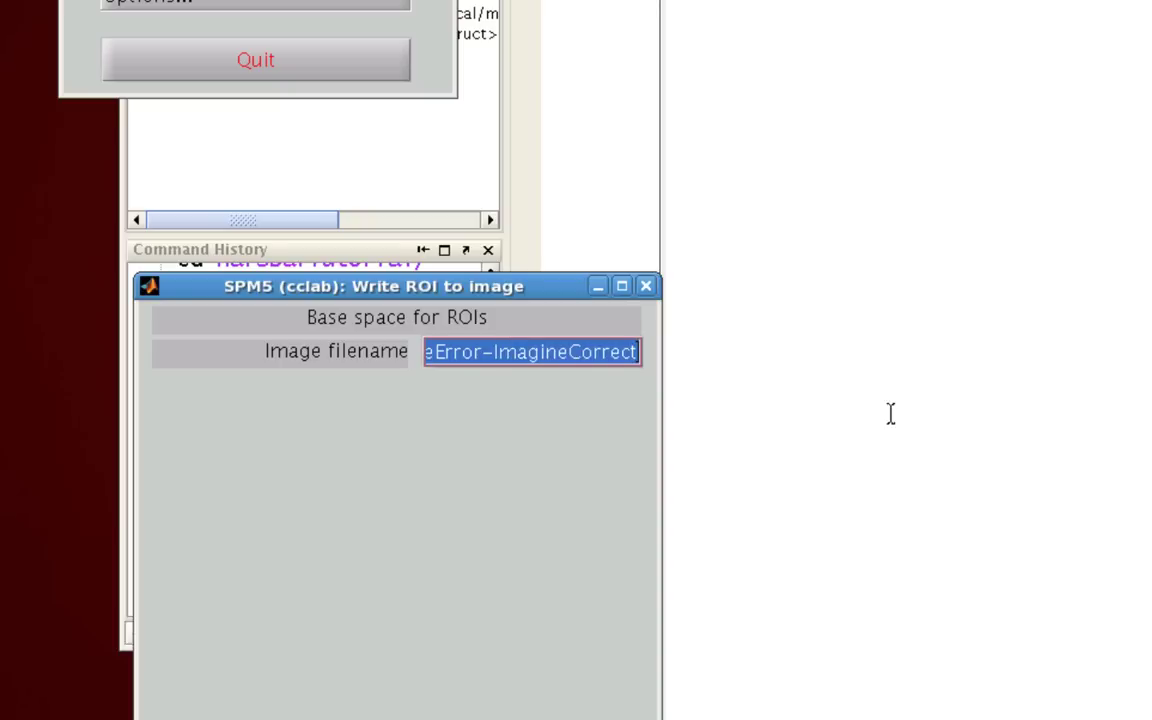
key(Return)
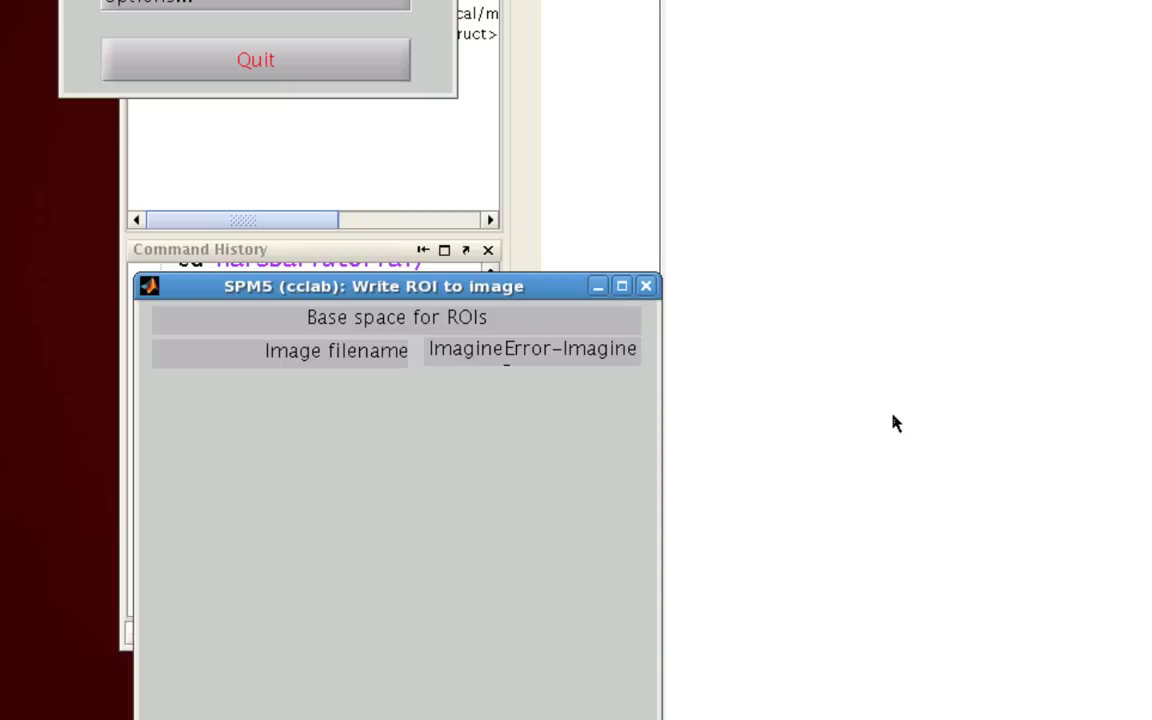